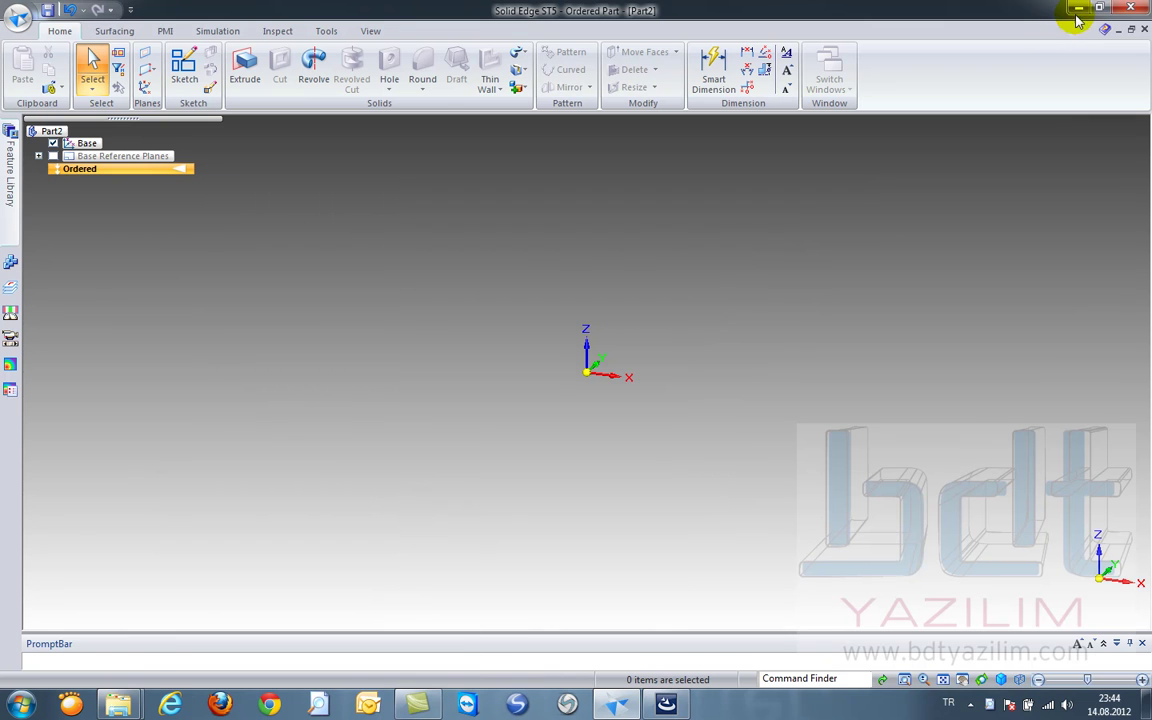
Close the open document and install Solid Edge ST5 Engineering Reference, accepting the terms in the license agreement.
click(1145, 31)
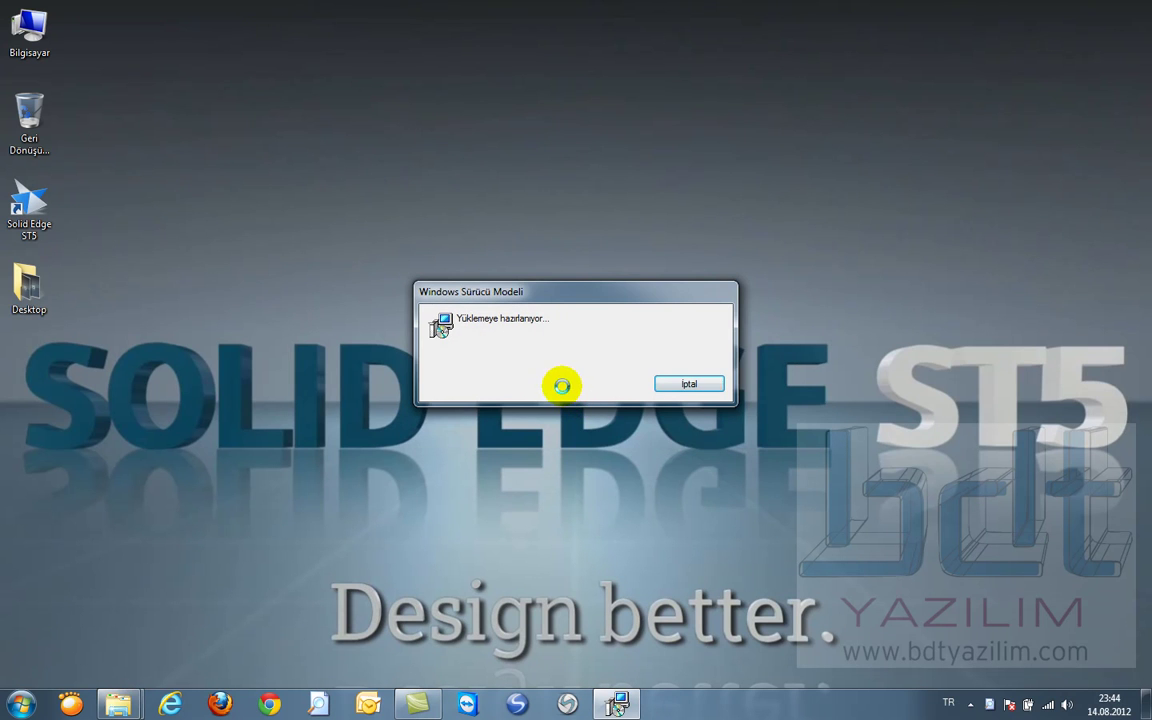
click(658, 480)
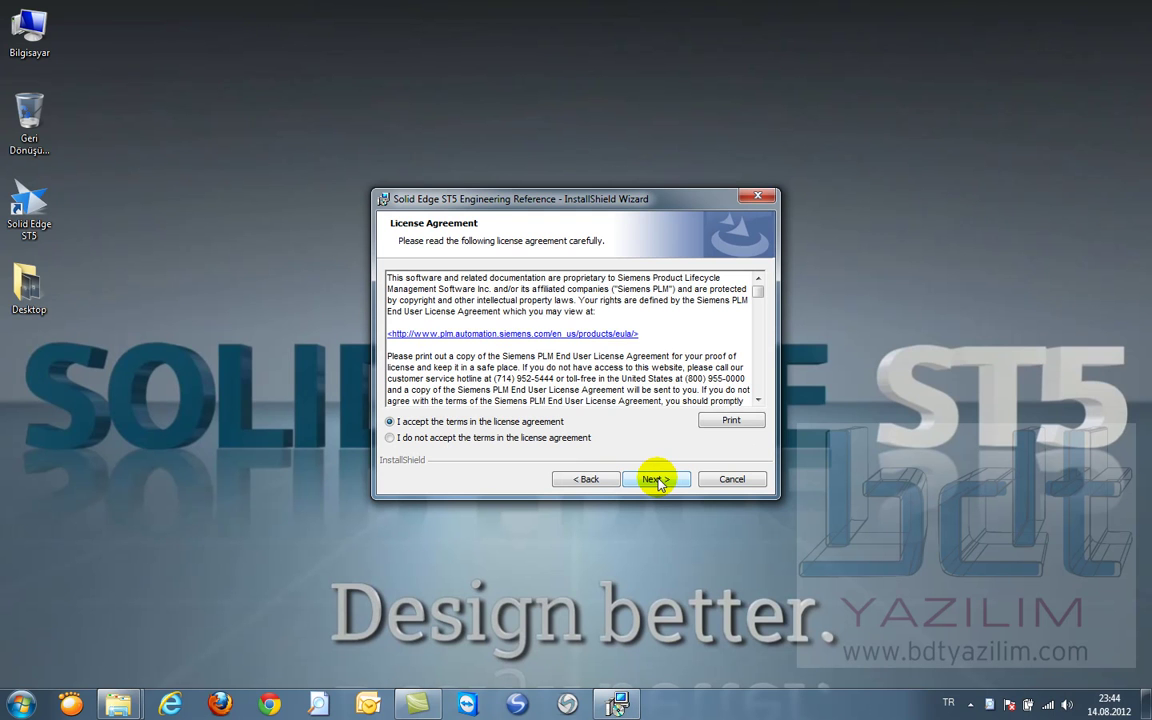
click(658, 479)
click(658, 479)
click(658, 479)
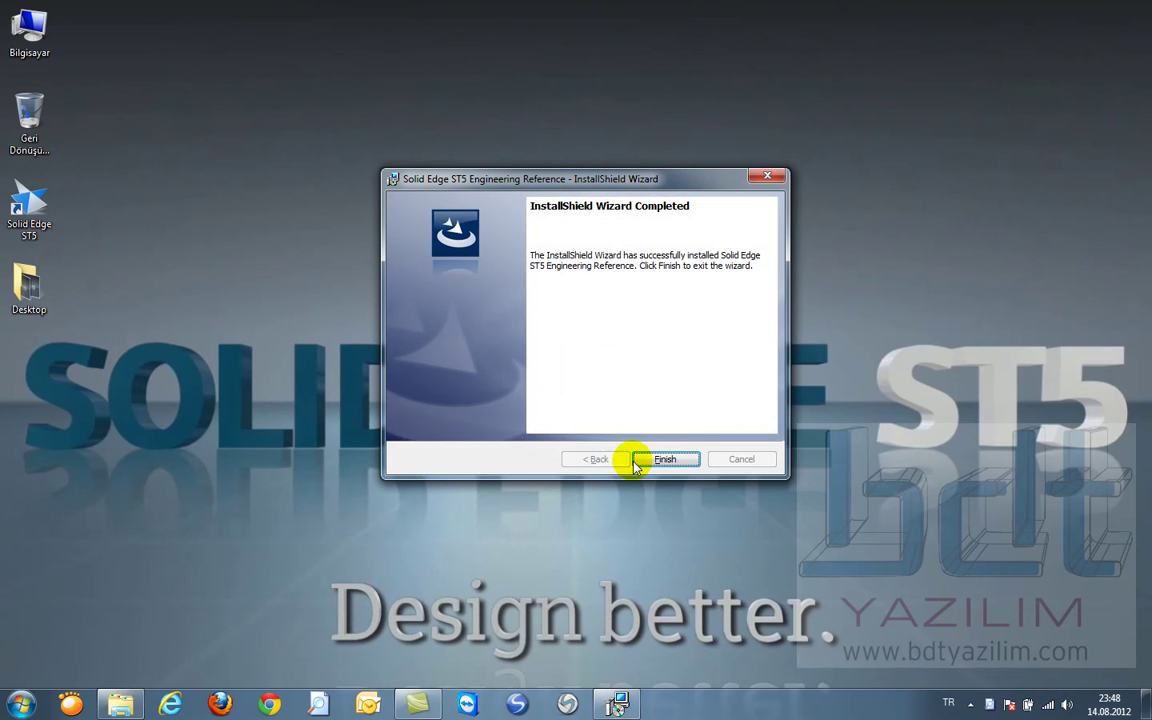
click(664, 459)
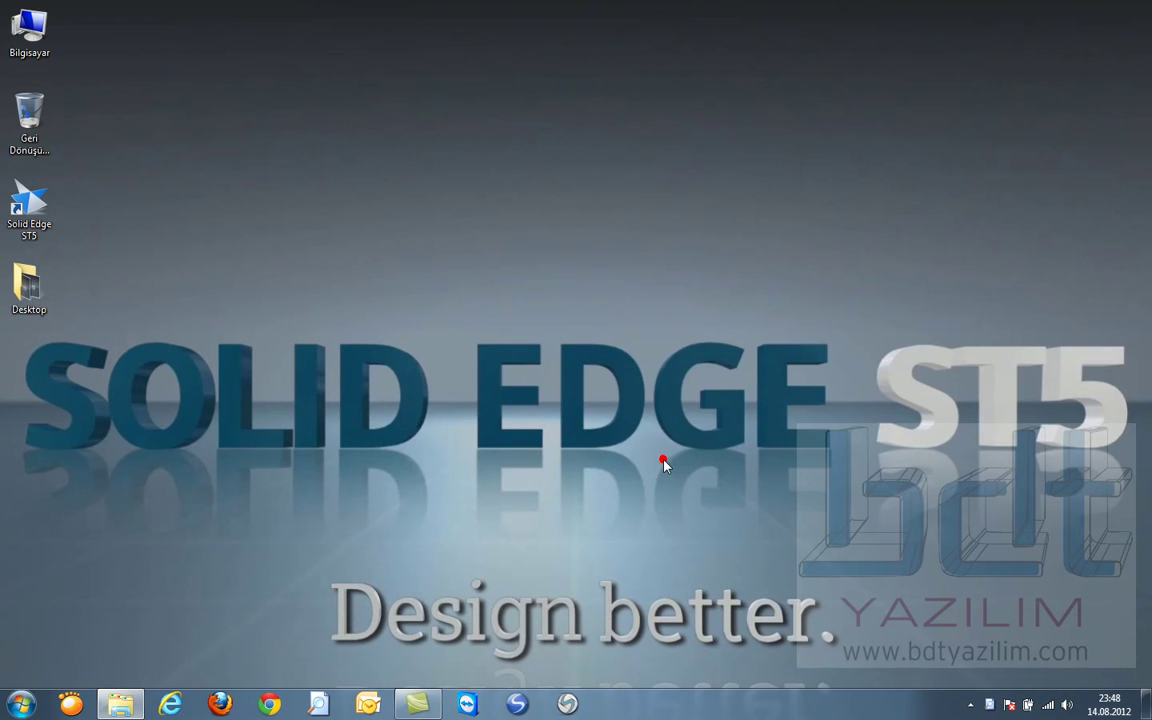
Start Solid Edge ST5 with a new ISO Part document and transition it to the Ordered environment.
double_click(14, 212)
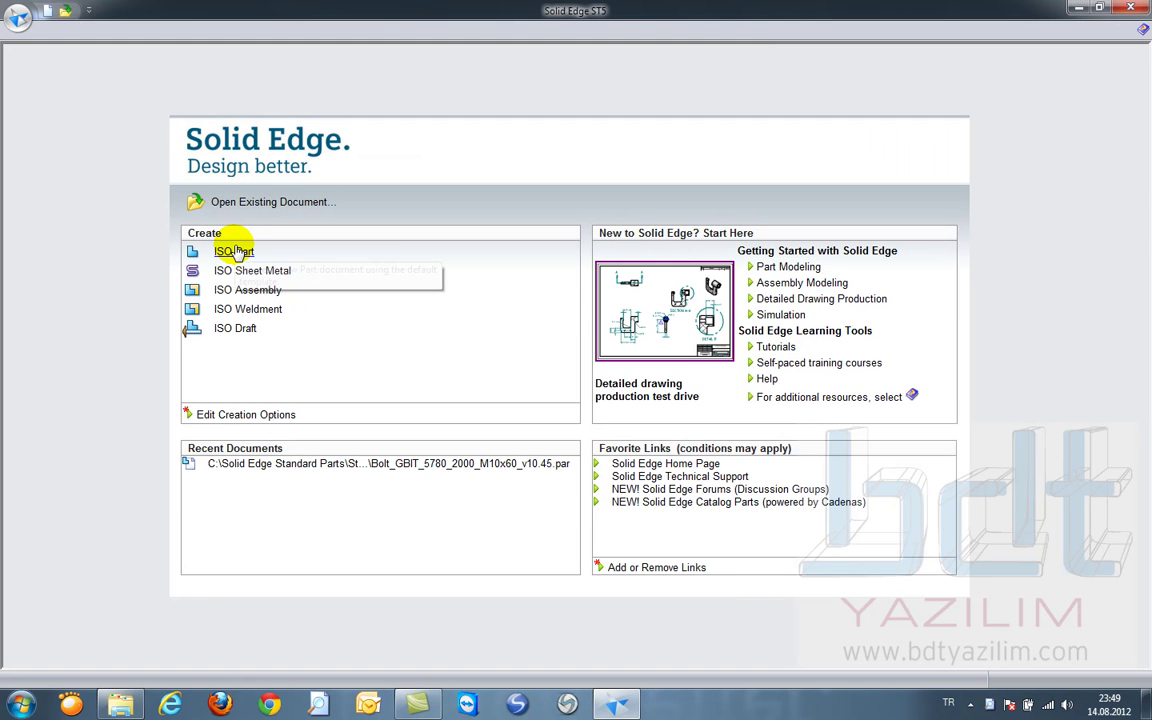
click(239, 259)
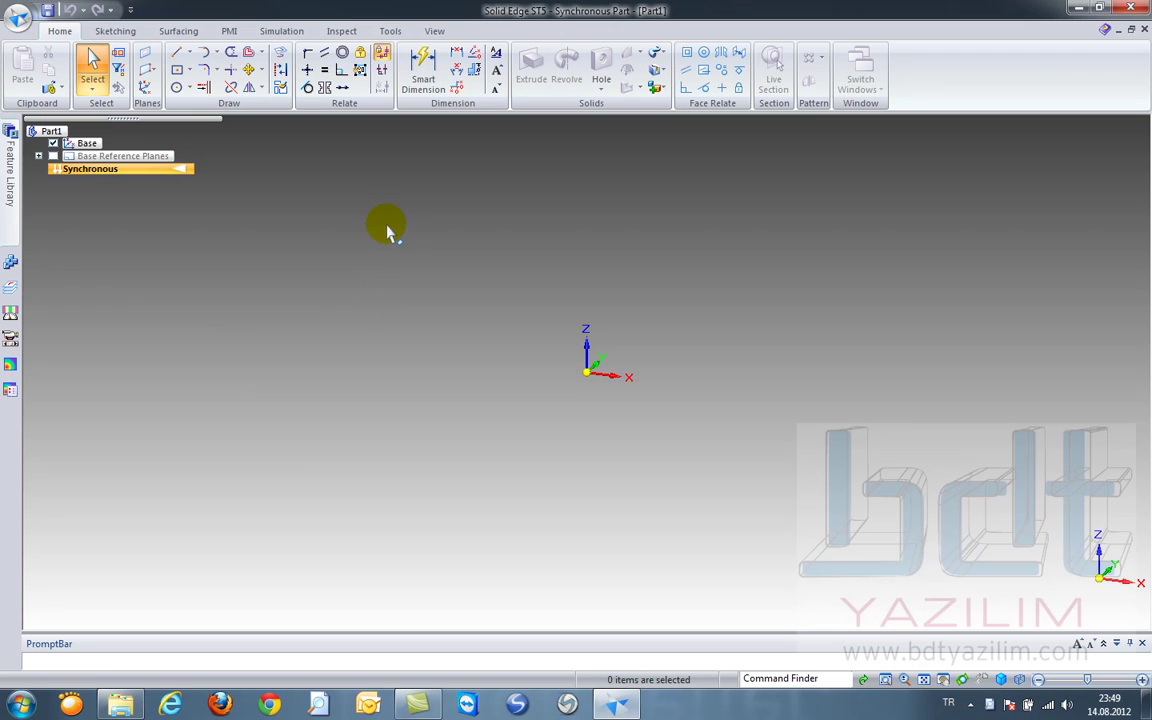
click(387, 222)
right_click(387, 225)
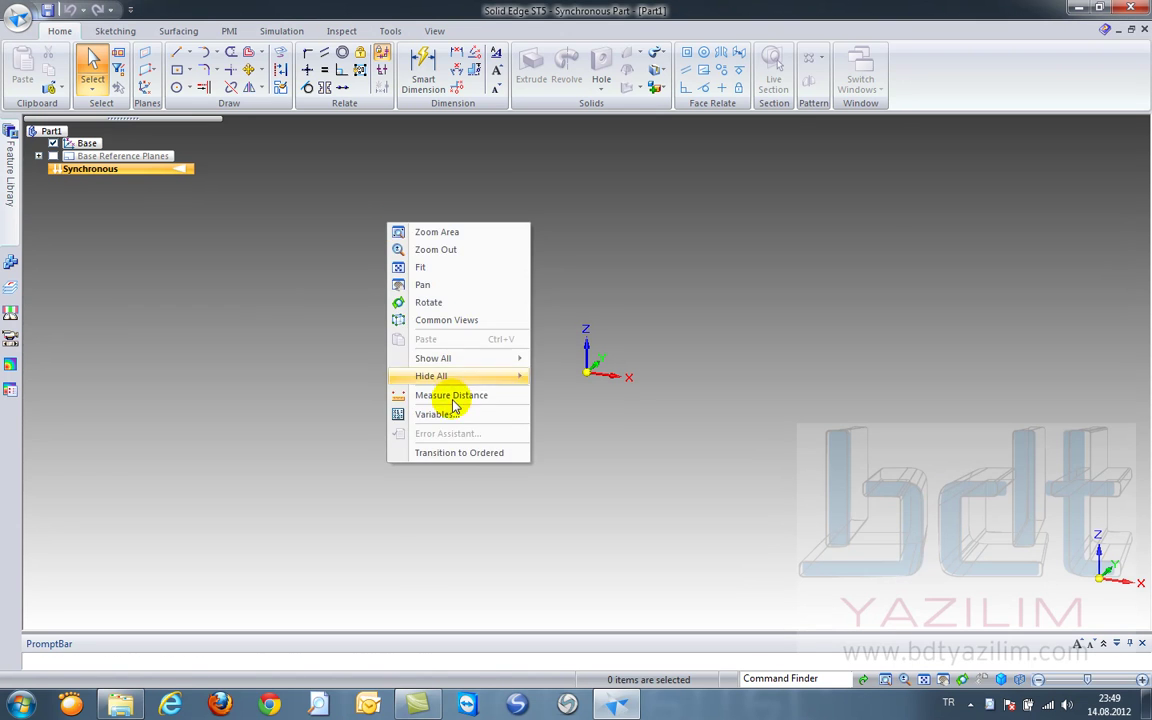
click(476, 453)
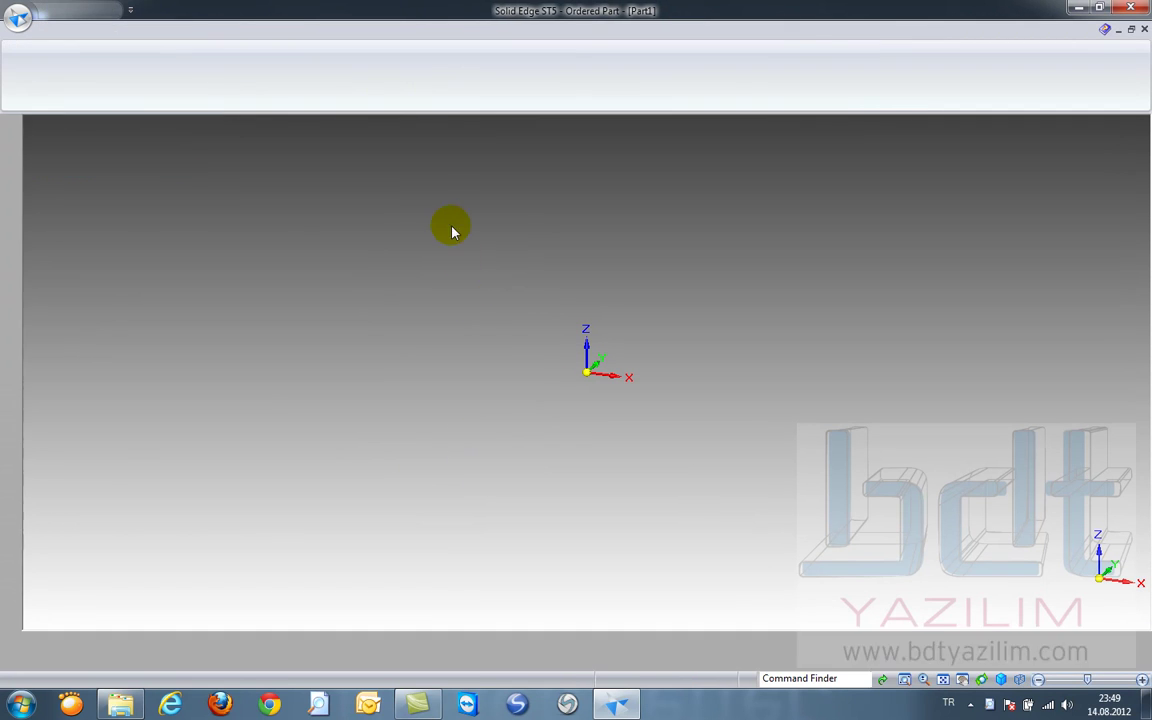
Examine the Engineering Reference designers available in the part document, including shafts, cams and gears.
click(326, 31)
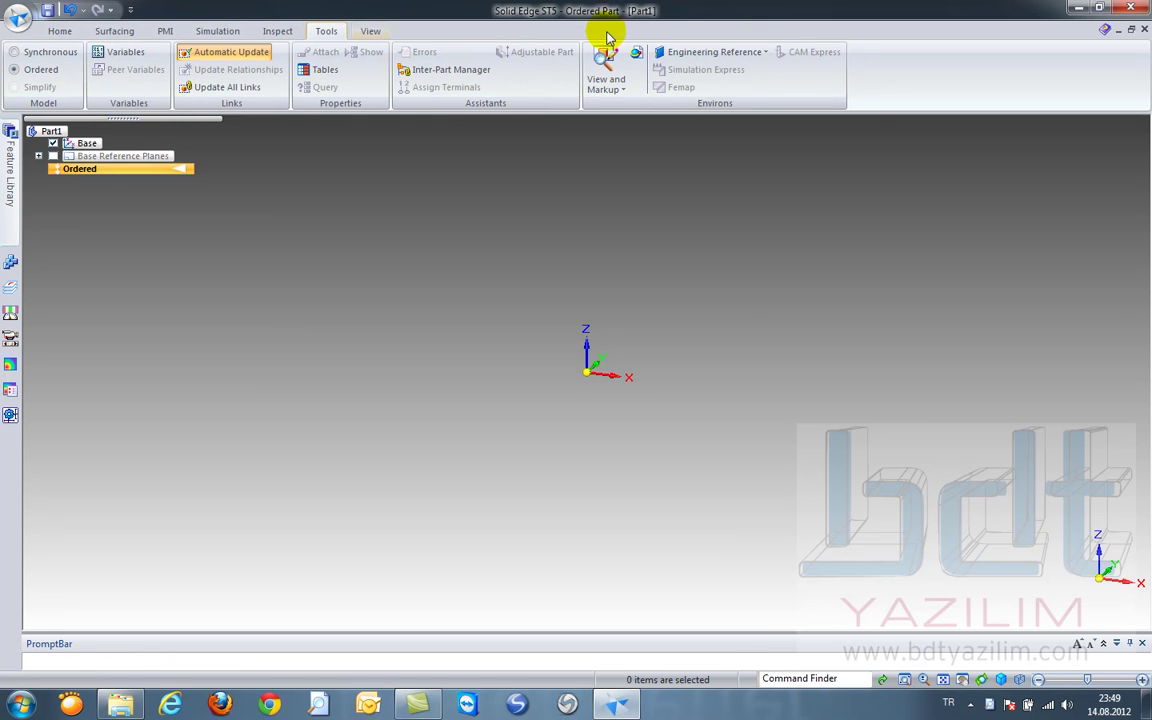
click(725, 50)
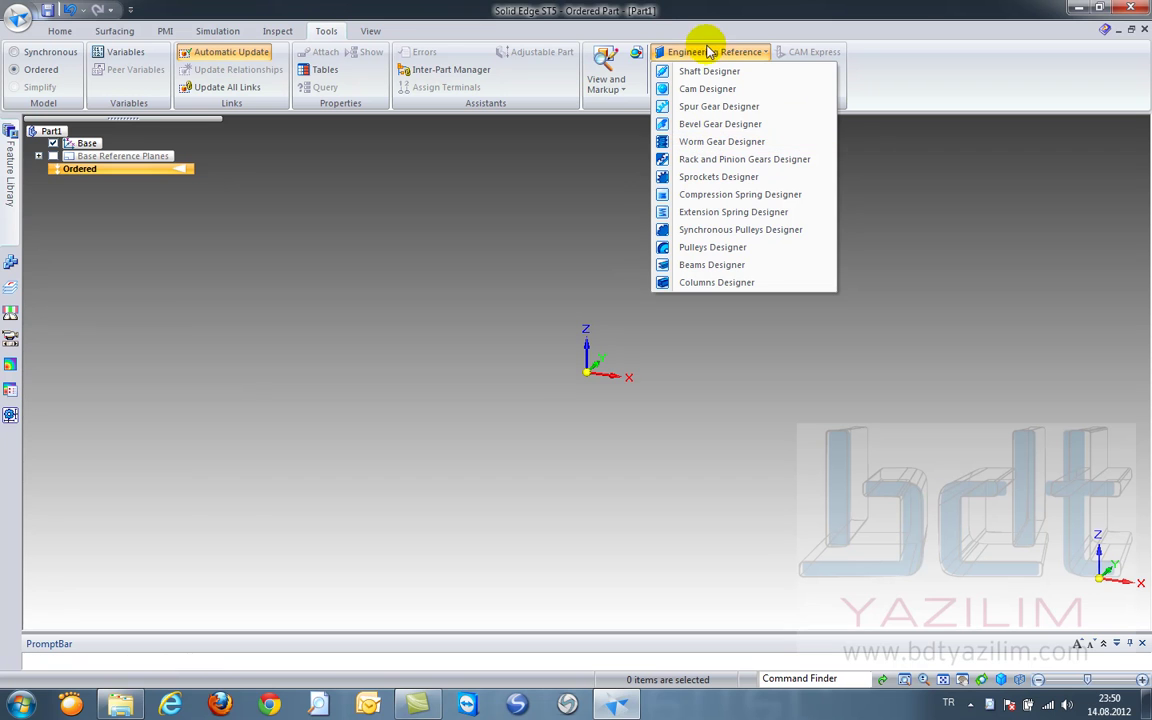
click(9, 412)
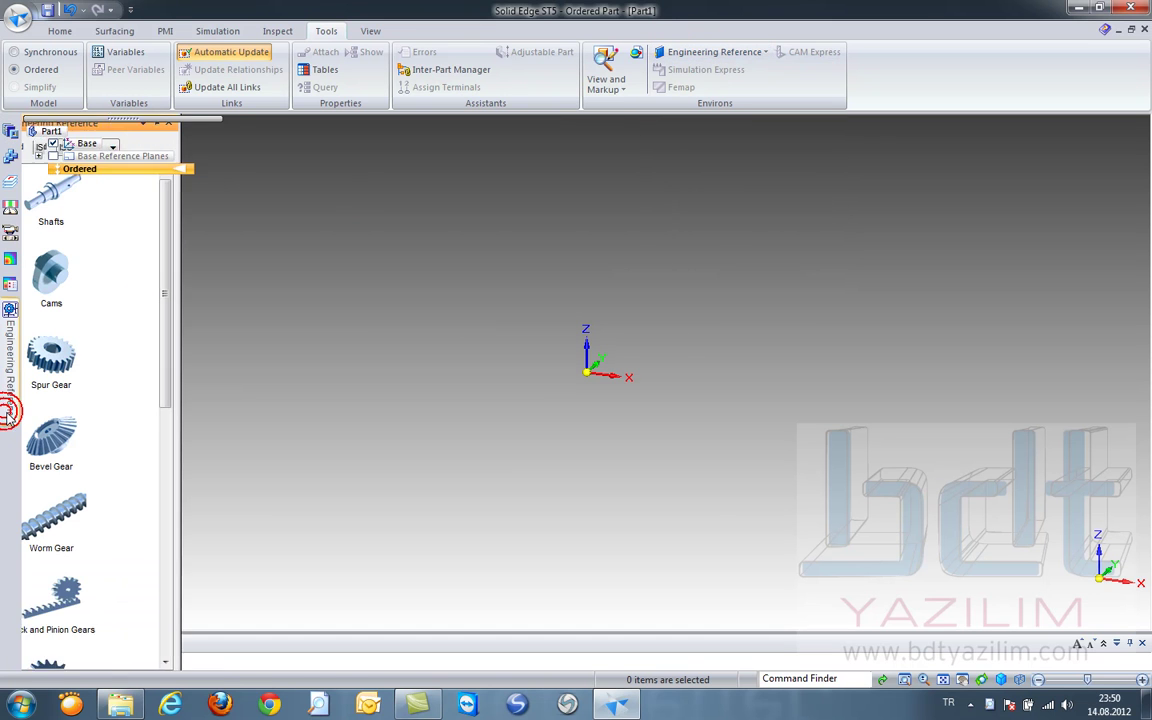
drag(188, 212, 293, 252)
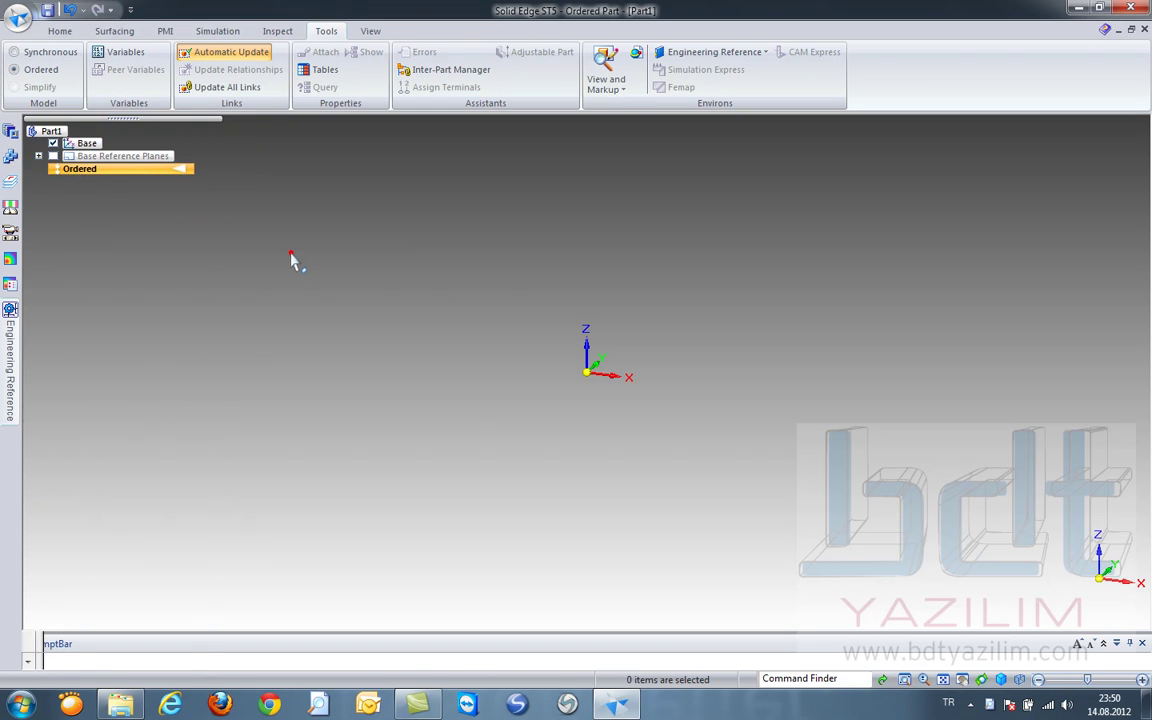
Create a new ISO Assembly document using the default template.
click(18, 20)
mouse_move(33, 52)
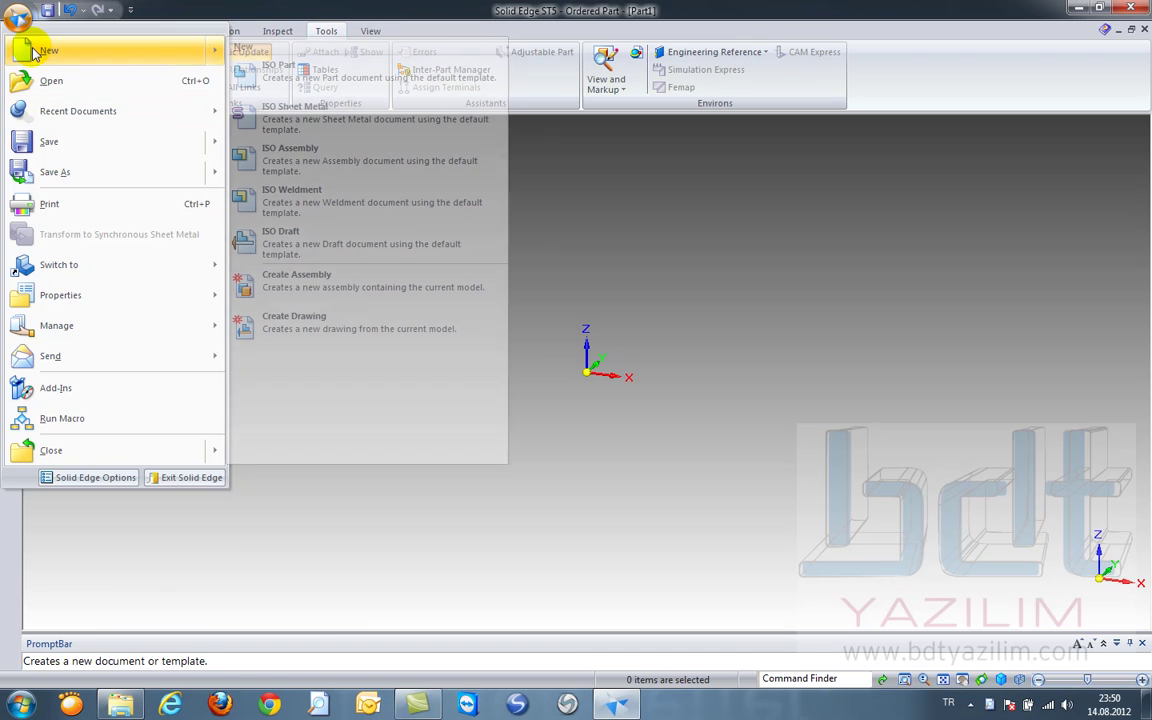
click(262, 155)
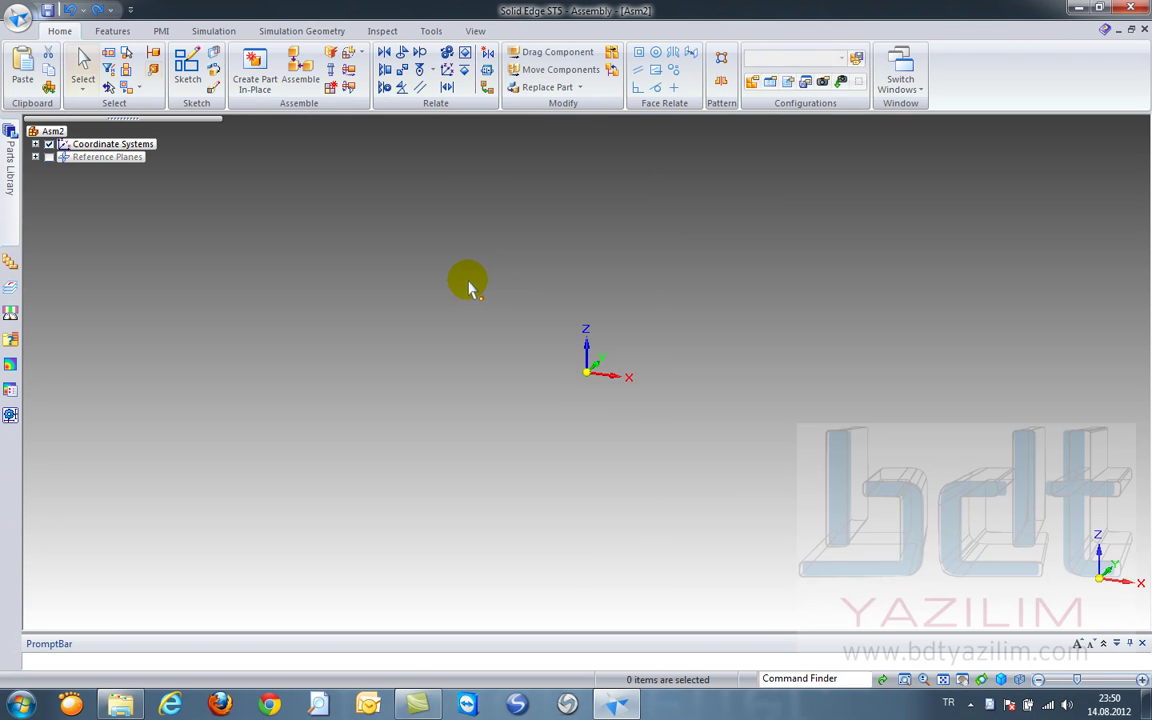
Choose Spur Gear from the Engineering Reference components and save the new assembly as Asm2.asm in Belgelerim.
click(432, 33)
click(12, 414)
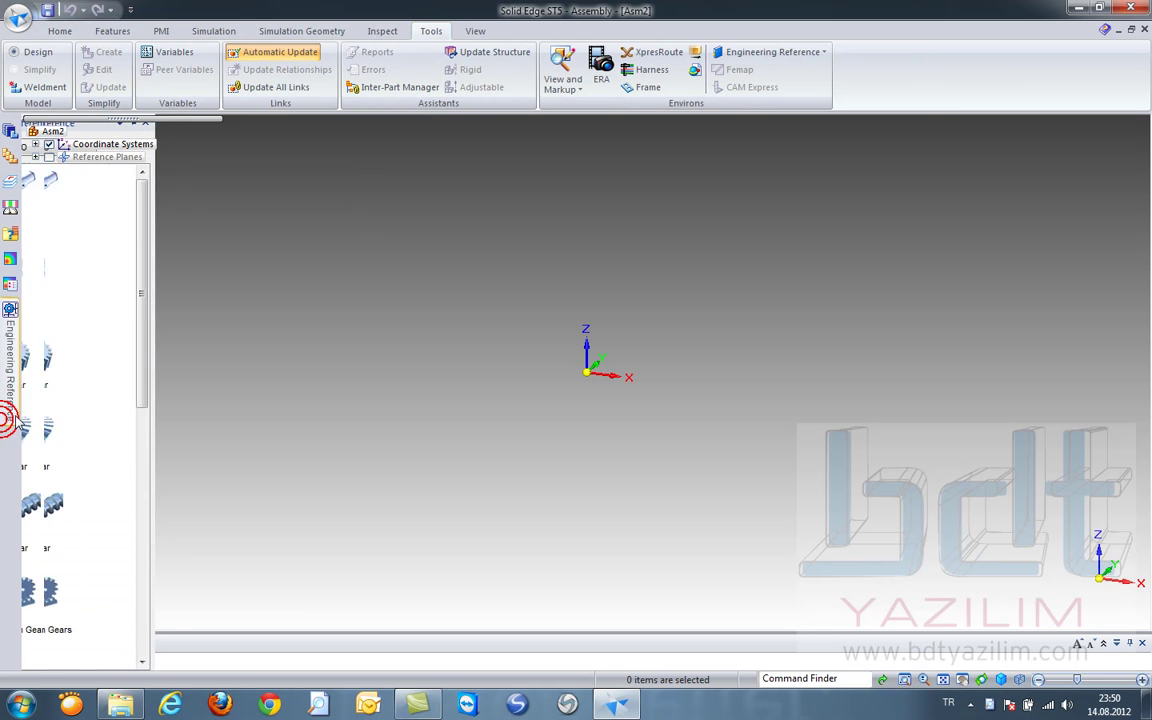
drag(188, 267, 190, 310)
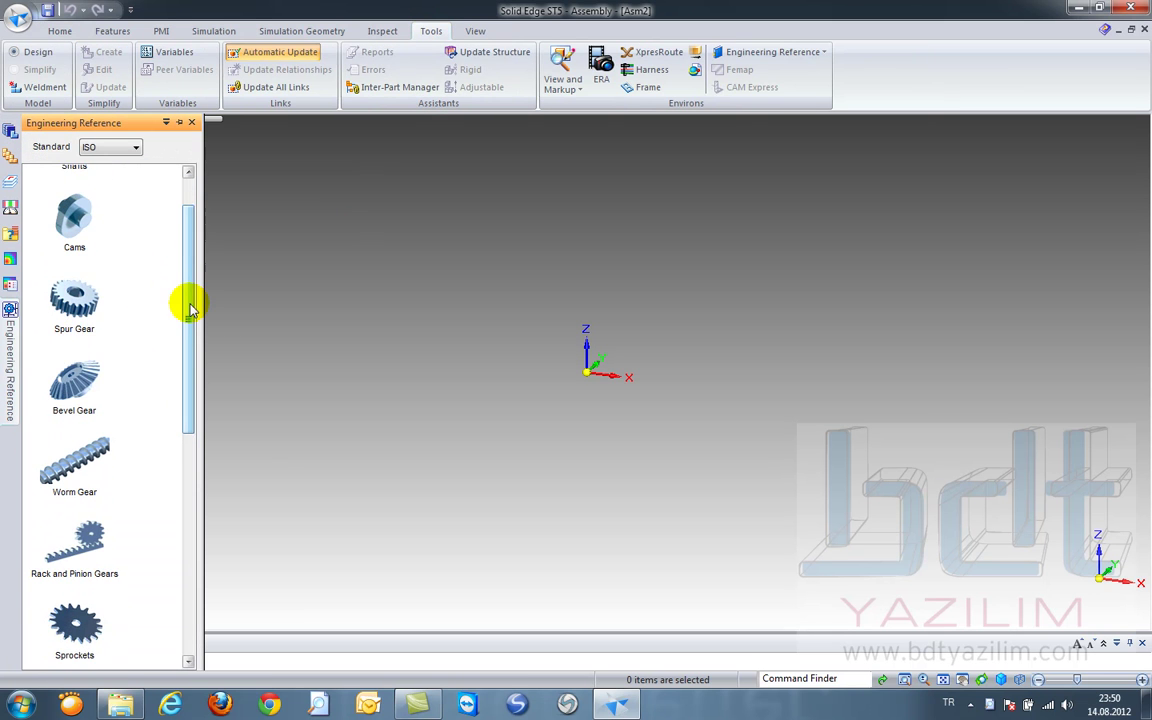
click(84, 306)
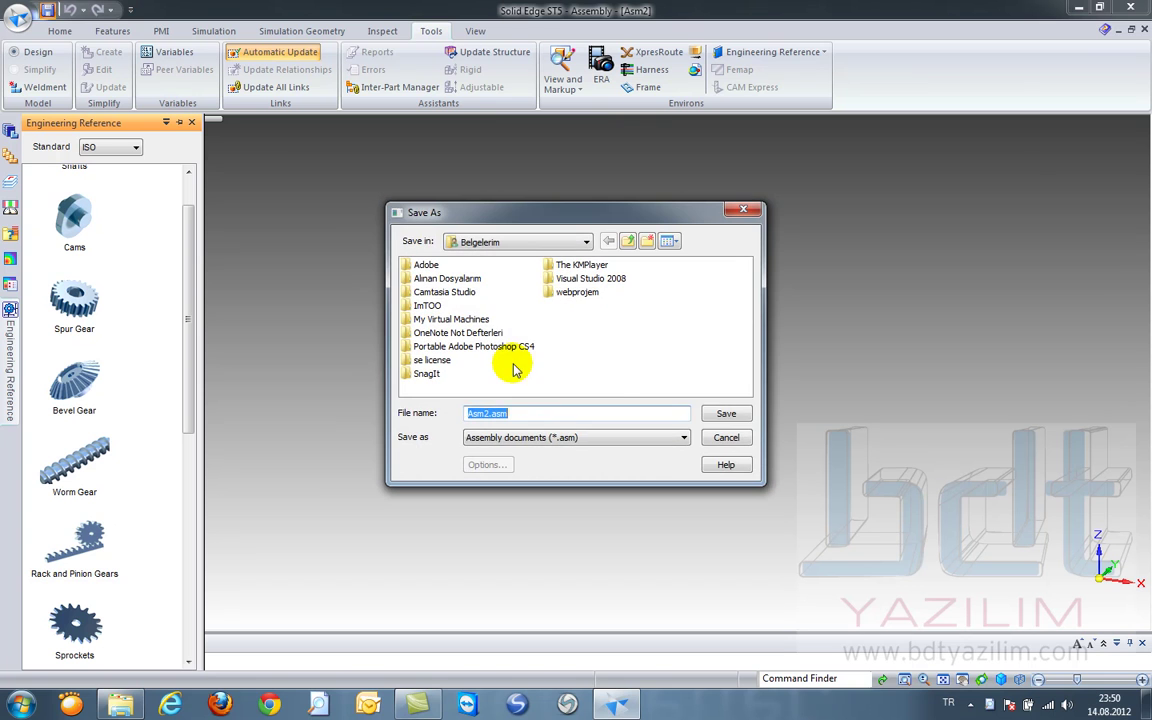
click(615, 373)
click(727, 414)
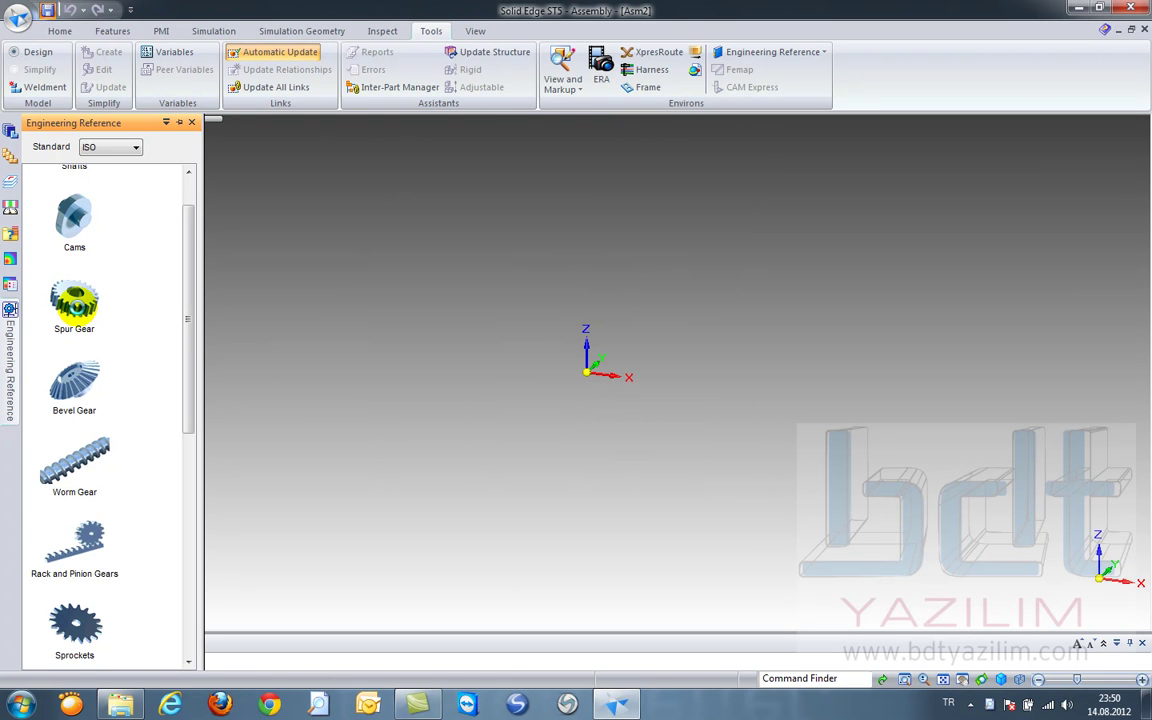
Open the Spur Gear Designer and set its output geometrical parameters option to Find Center Distance.
click(80, 313)
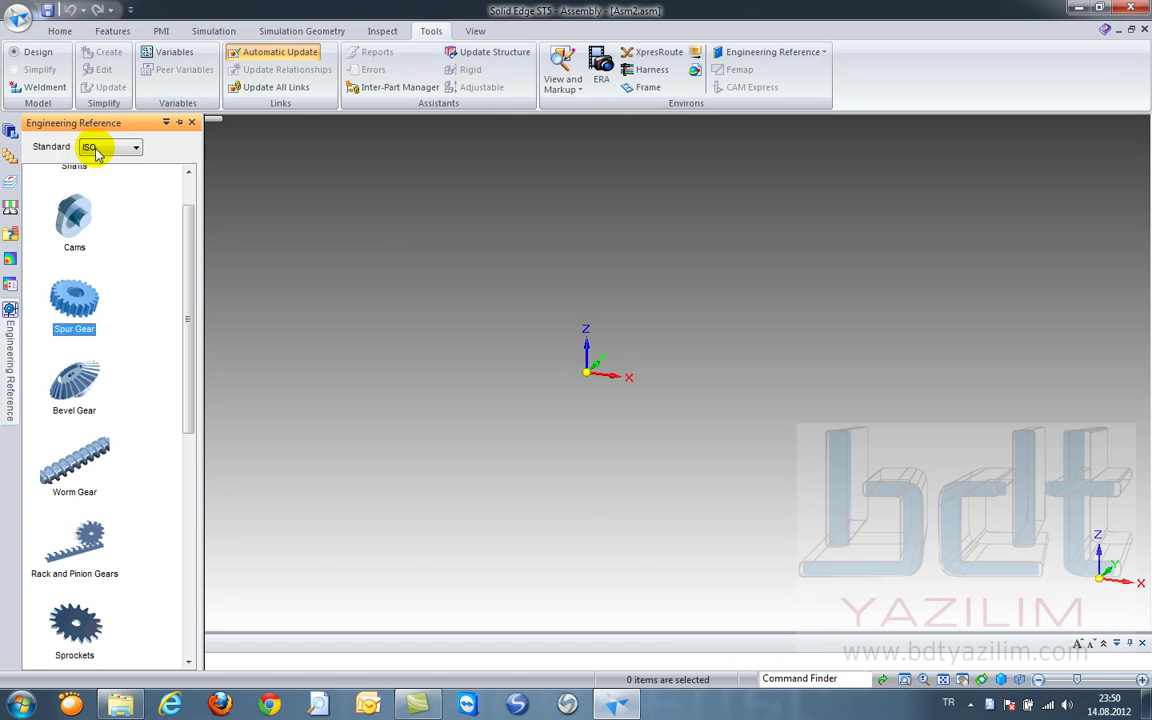
double_click(75, 305)
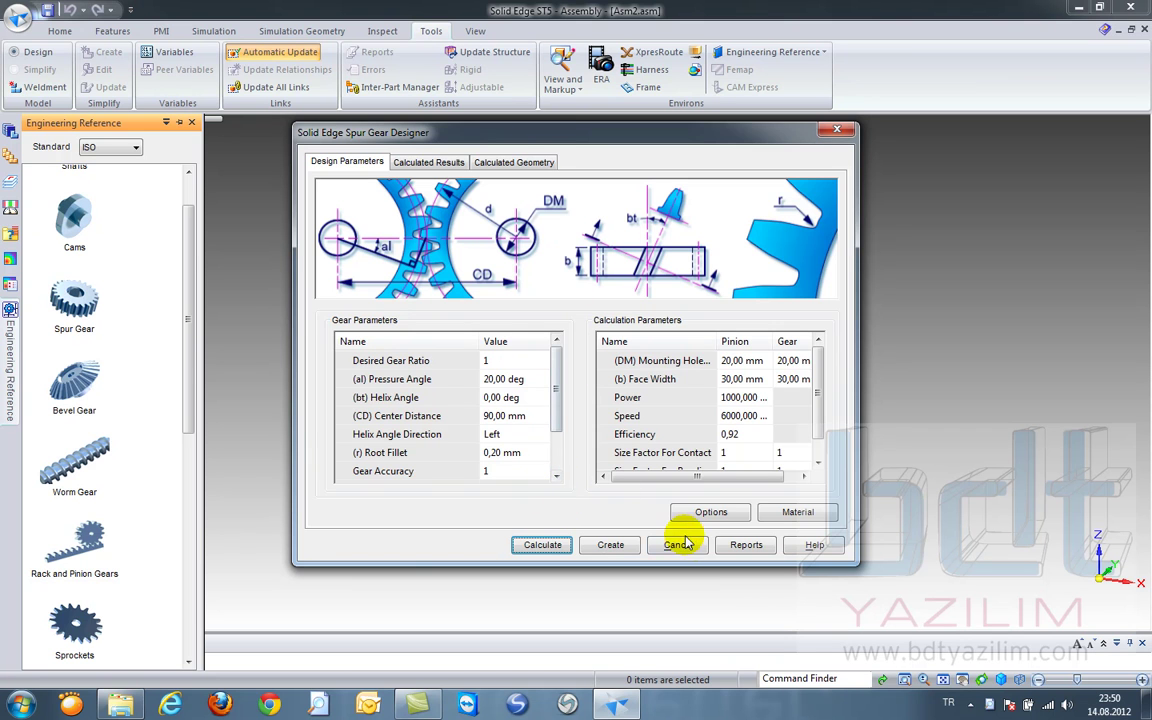
click(708, 516)
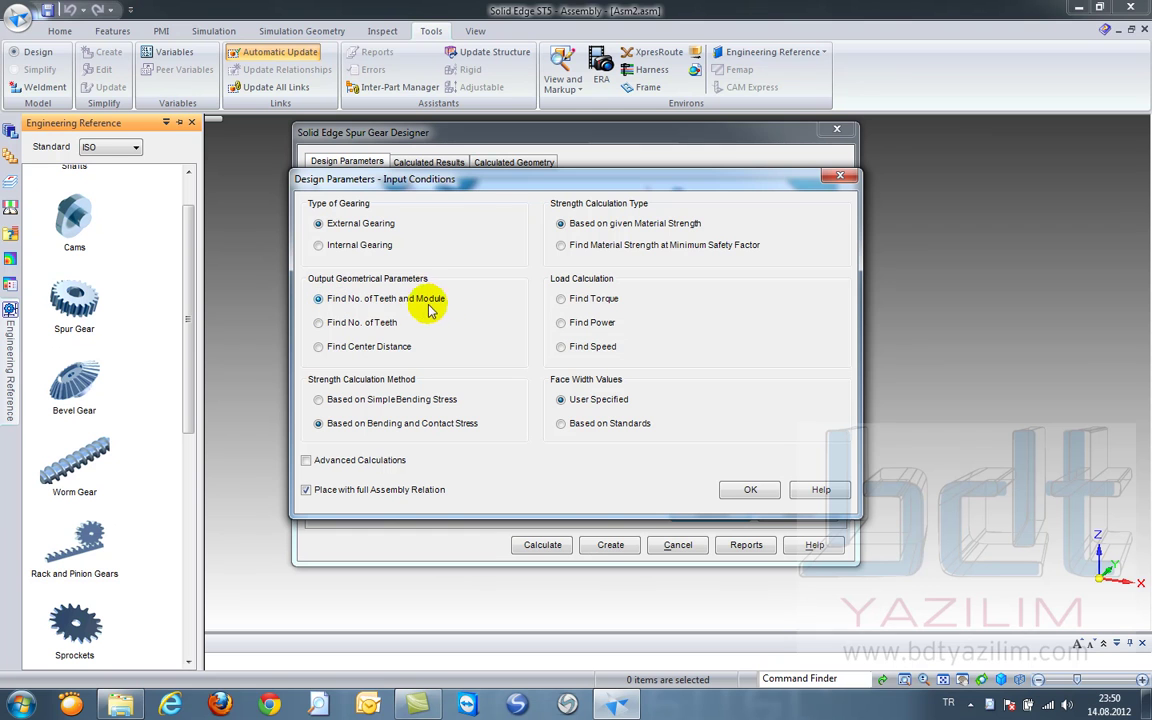
click(322, 346)
click(742, 489)
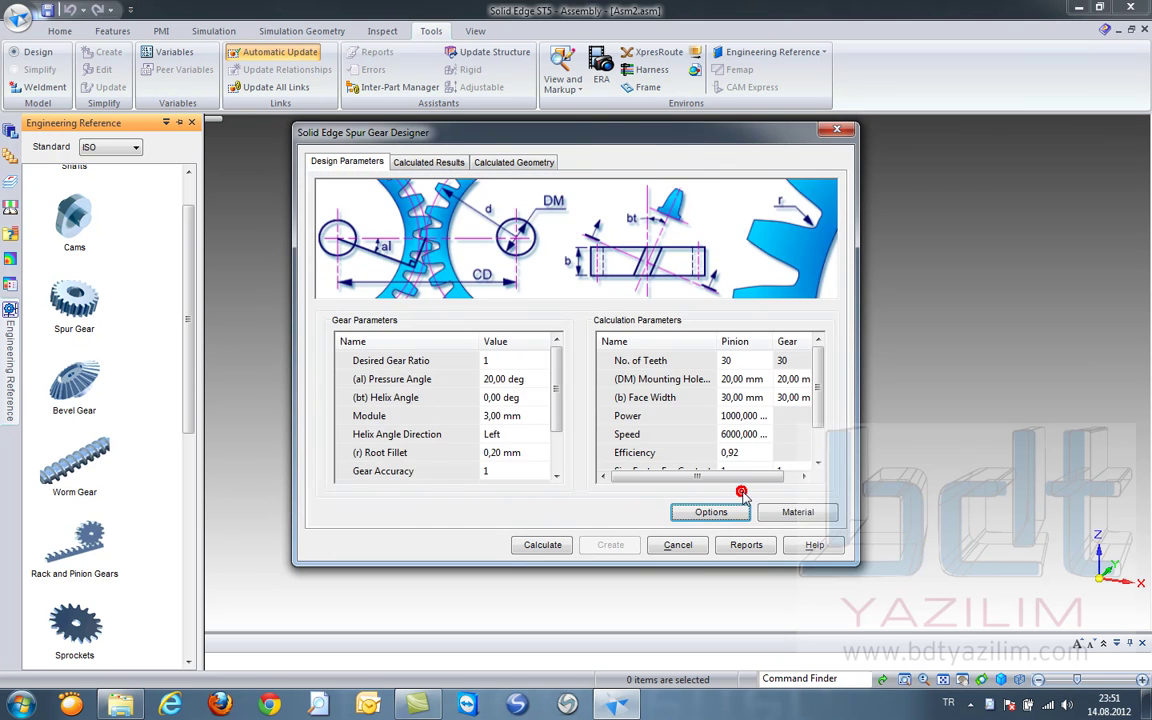
Set the spur gear module to 2 mm and the desired gear ratio to 2.
click(519, 417)
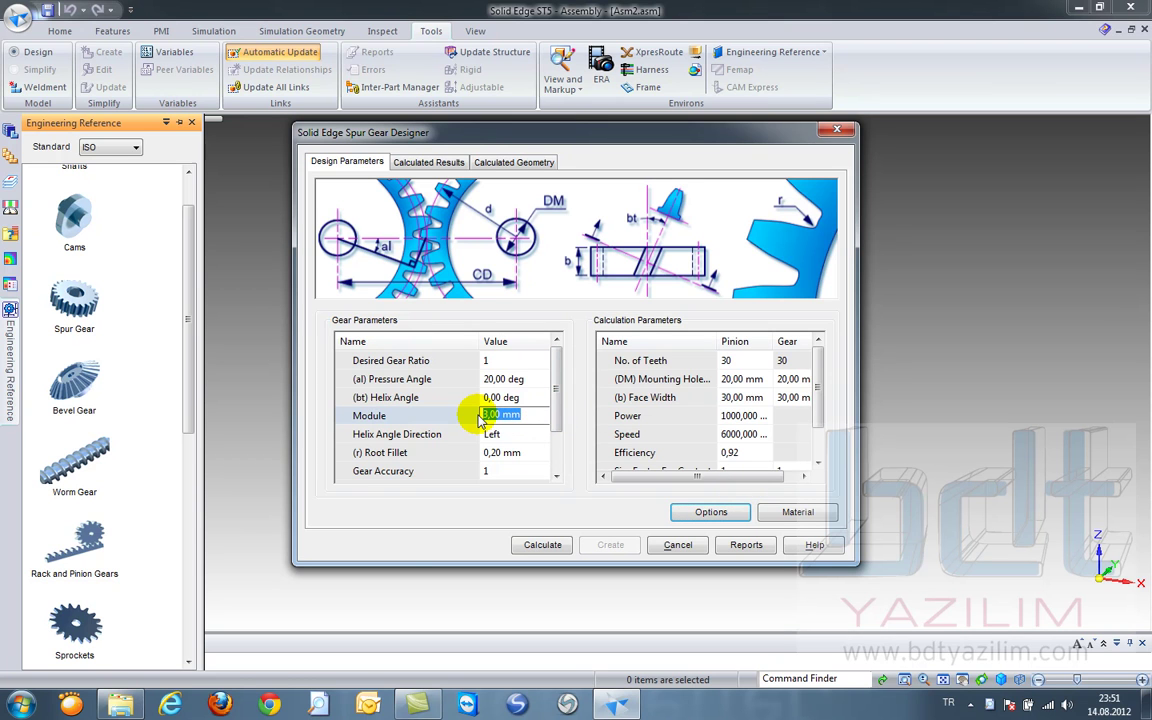
text(2)
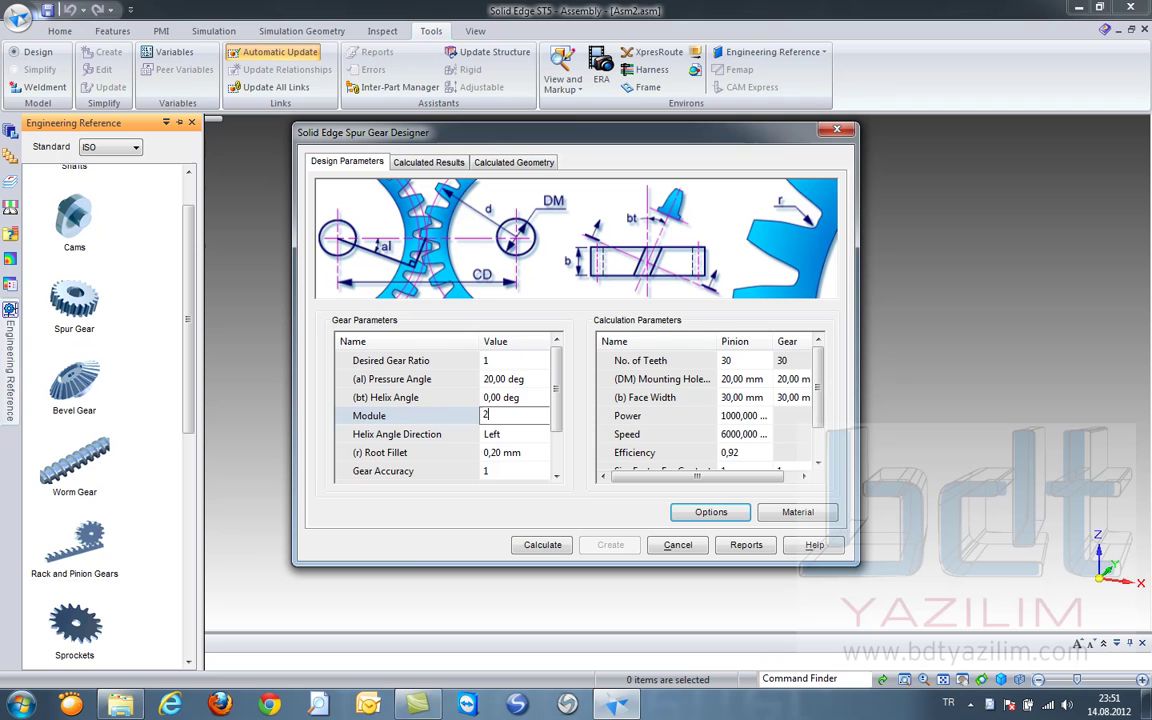
click(493, 362)
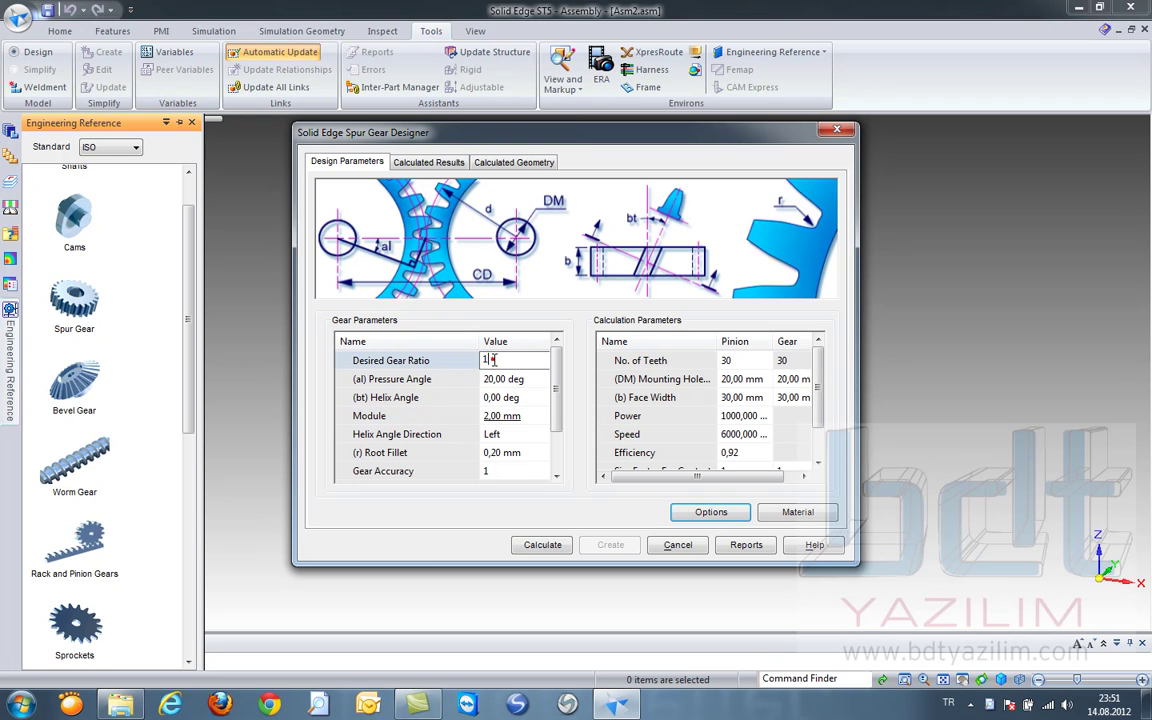
click(450, 370)
text(2)
key(Return)
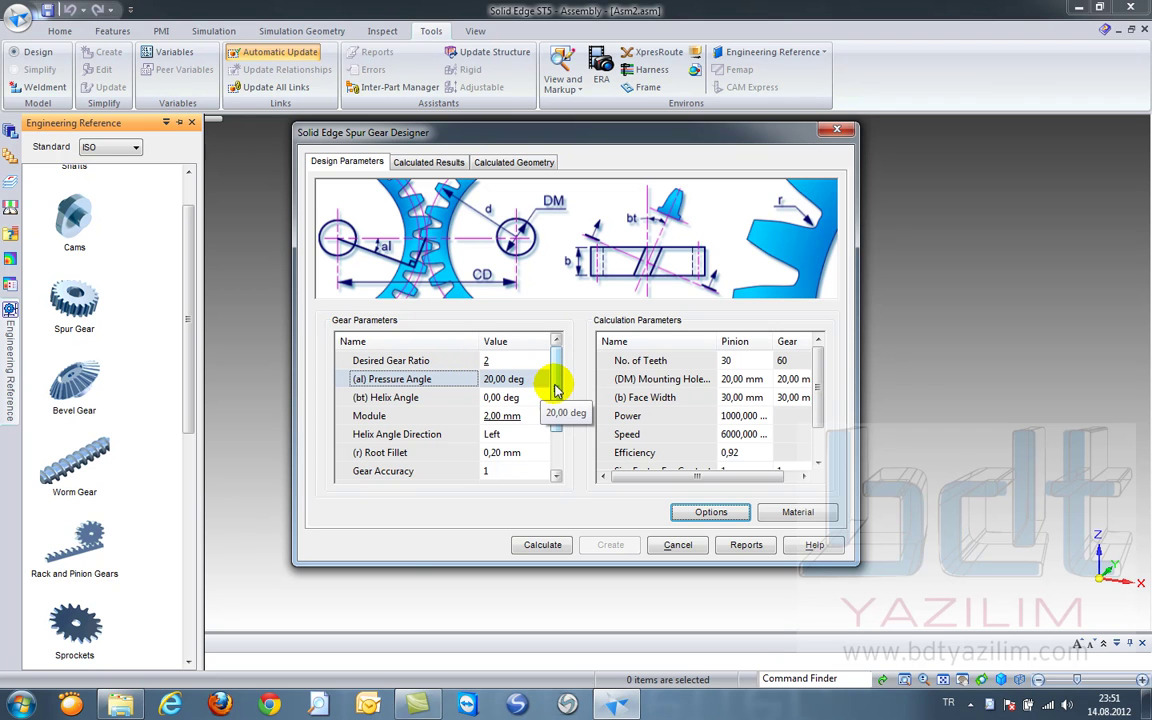
Set the pinion's number of teeth to 34 in the calculation parameters.
click(742, 364)
click(742, 362)
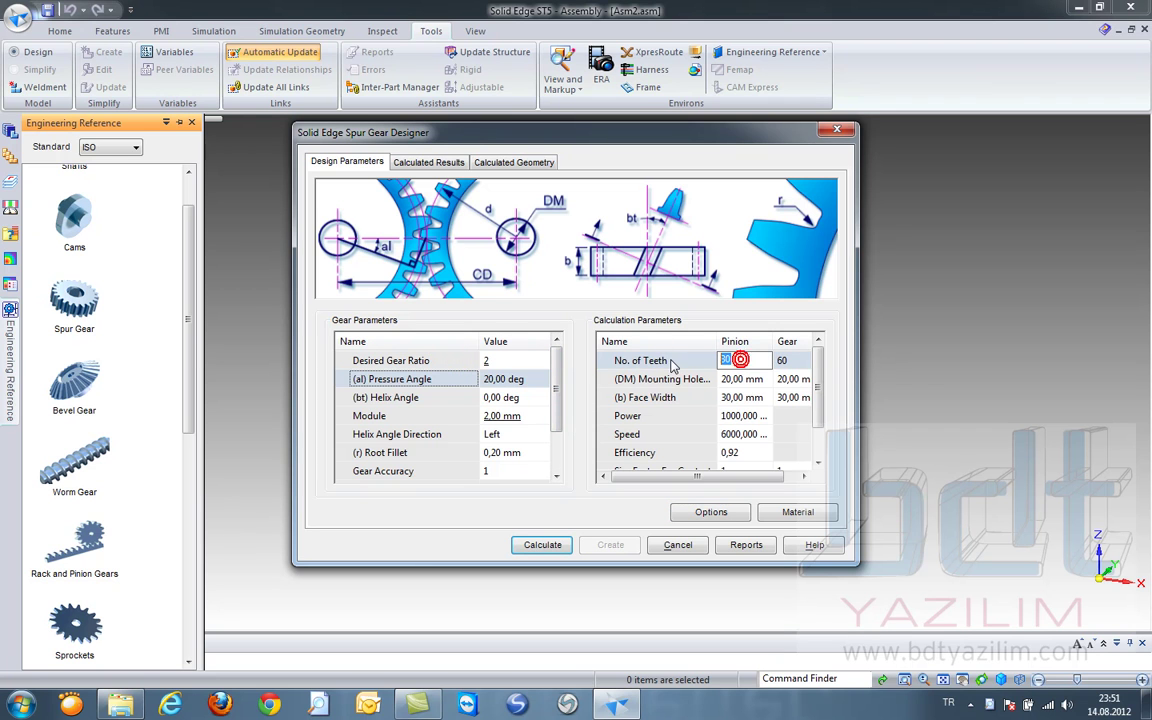
text(34)
key(Return)
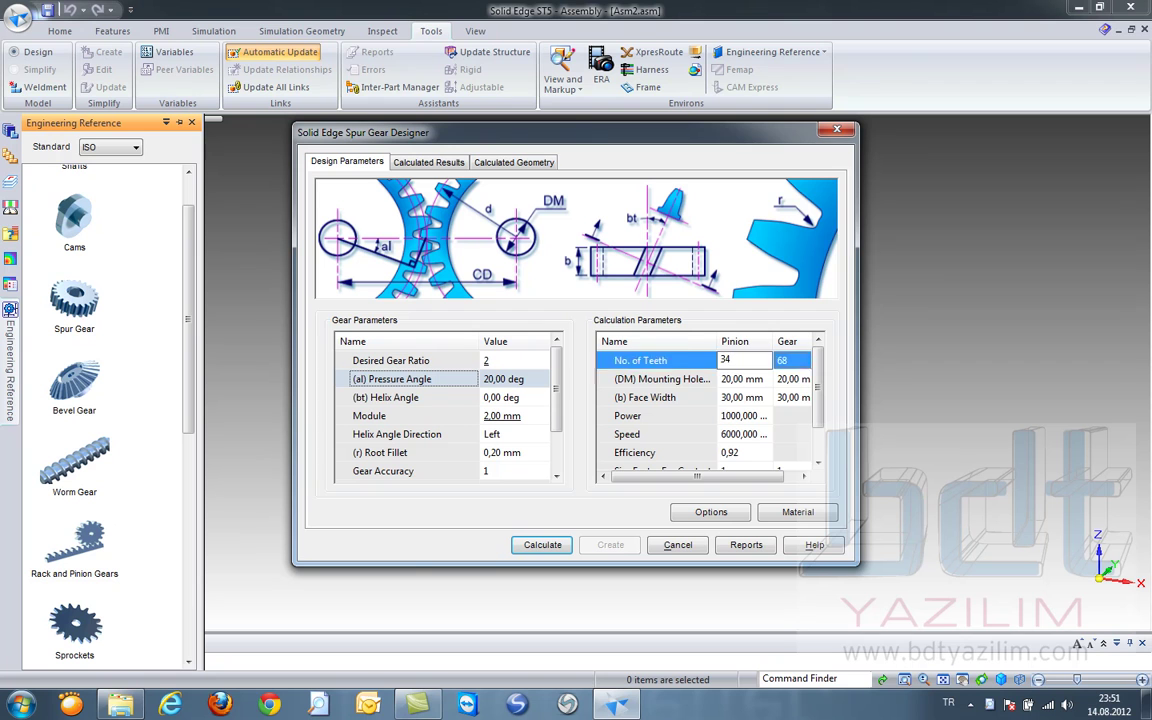
Assign Structural Steel 32-O as the material of both the pinion and the gear.
click(818, 396)
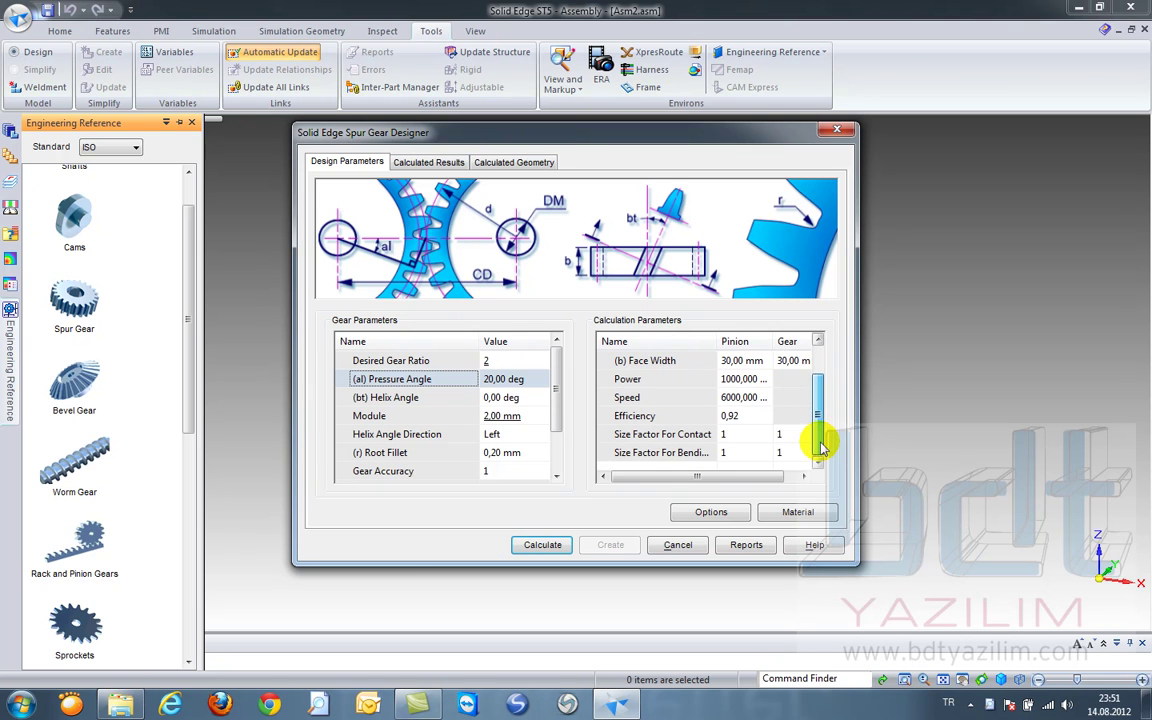
click(800, 512)
click(578, 260)
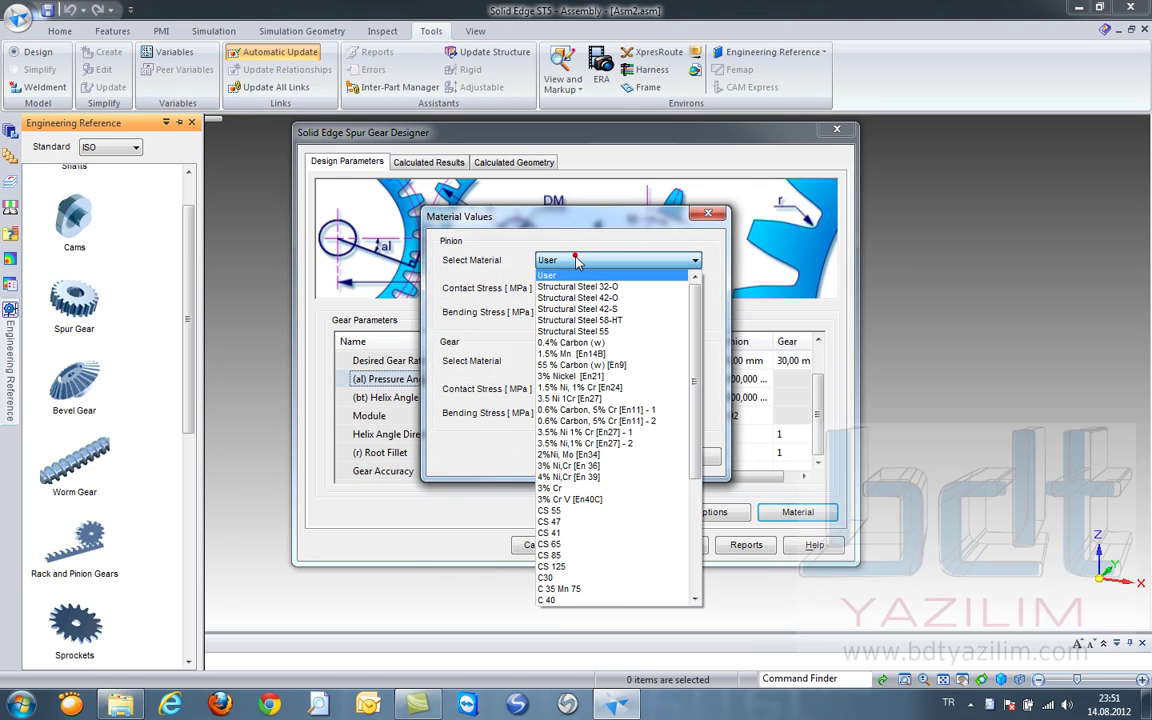
click(578, 287)
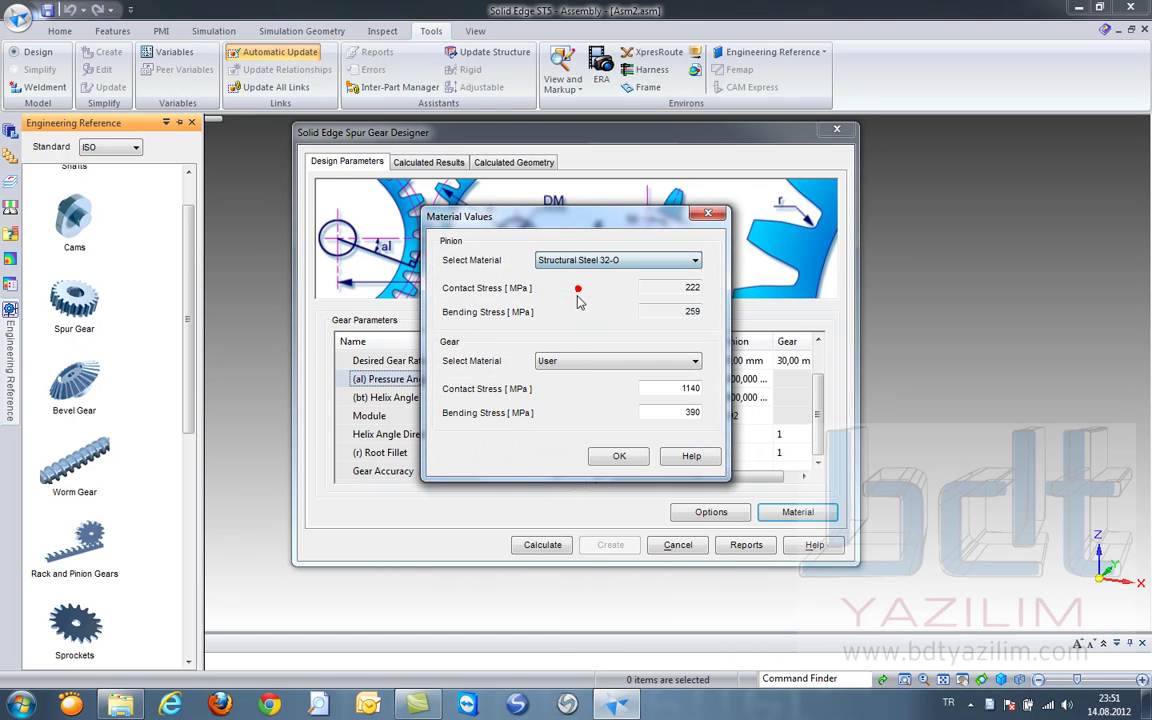
click(578, 361)
click(578, 387)
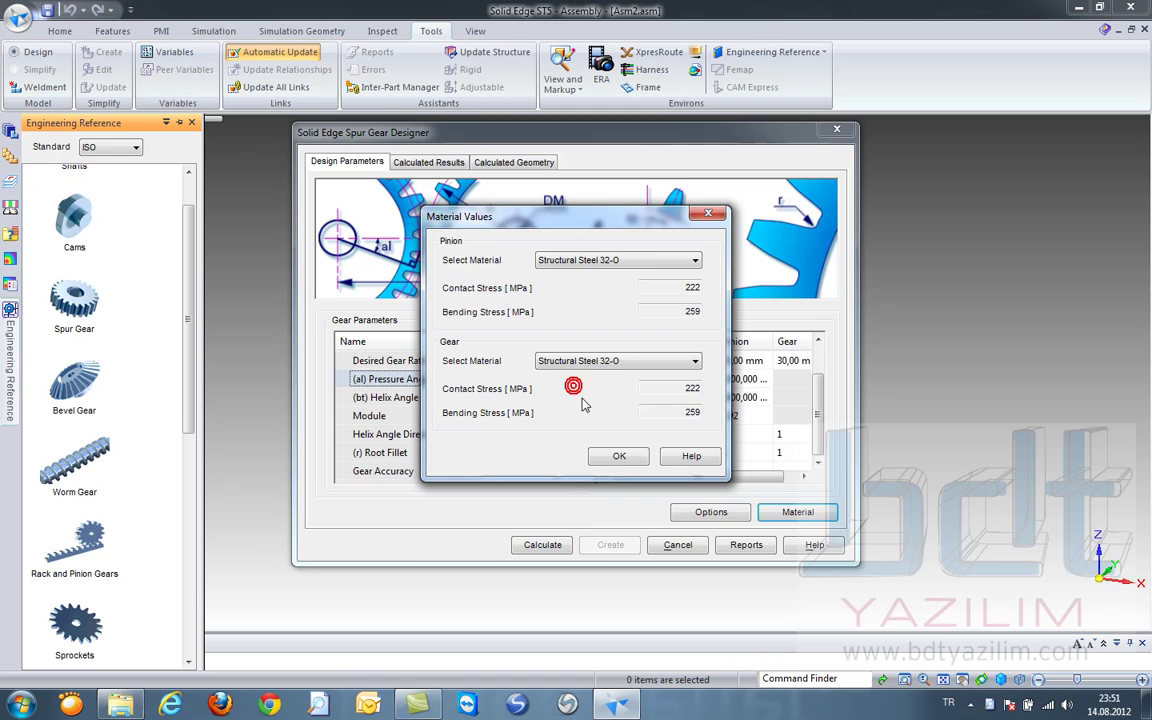
click(612, 457)
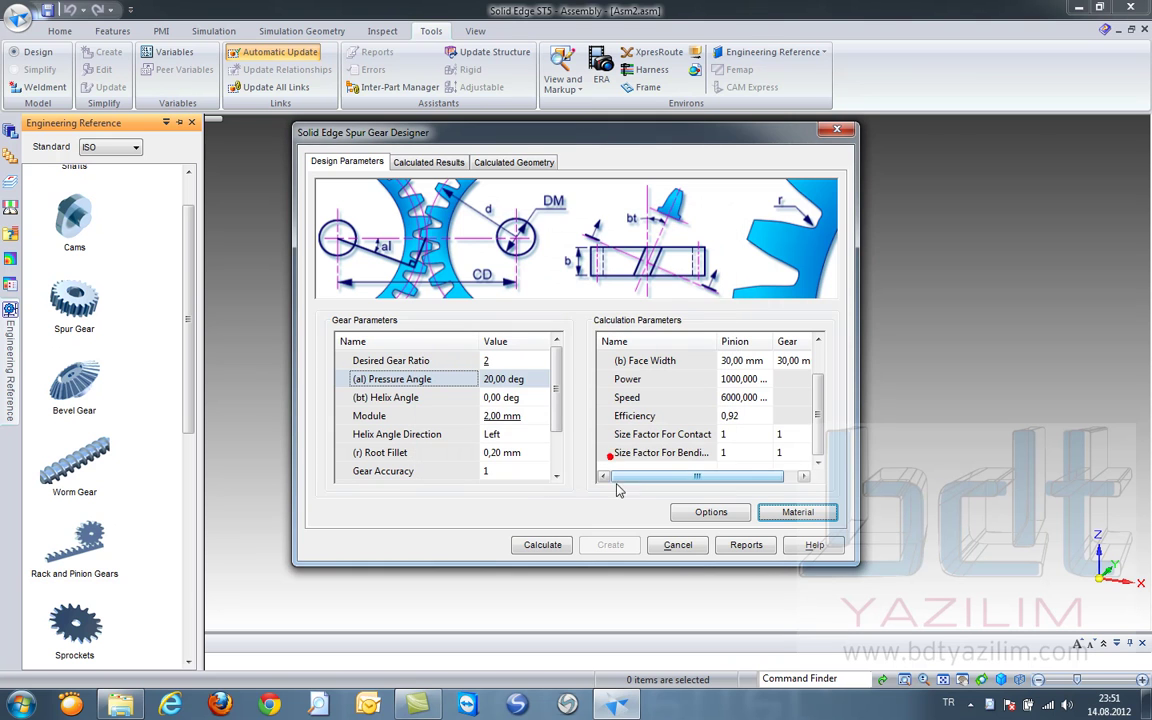
Calculate the spur gear pair and open the report after reviewing the general results.
click(545, 546)
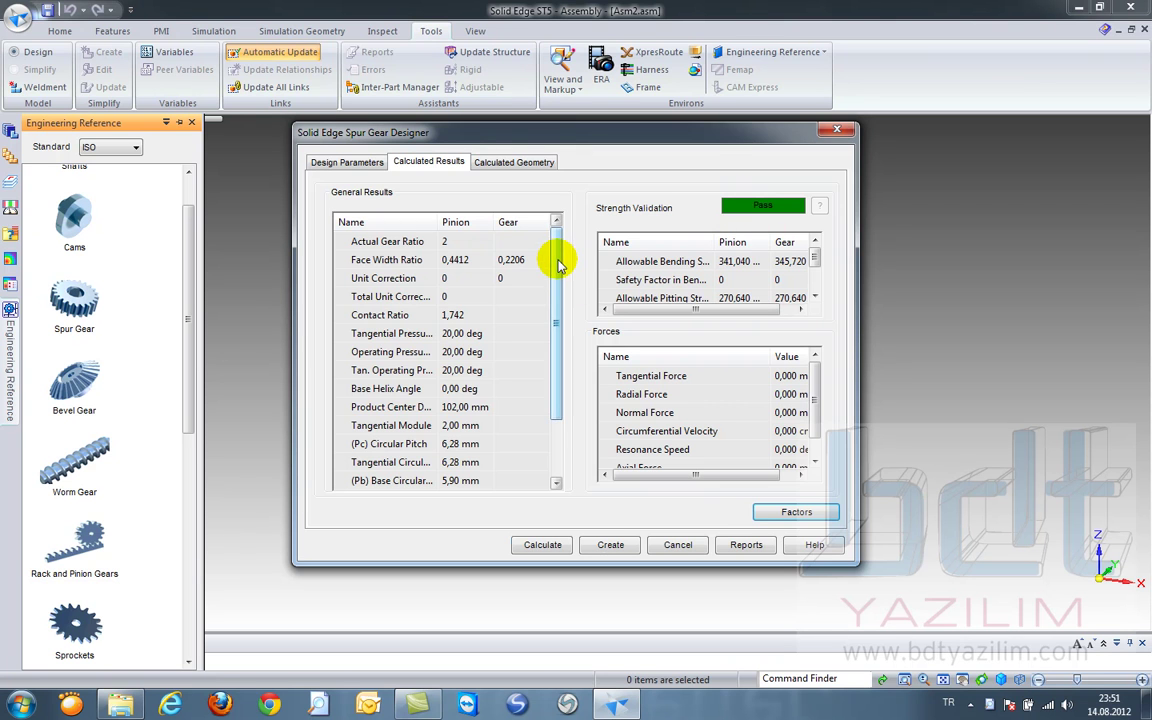
scroll(556, 280, down, 2)
click(742, 549)
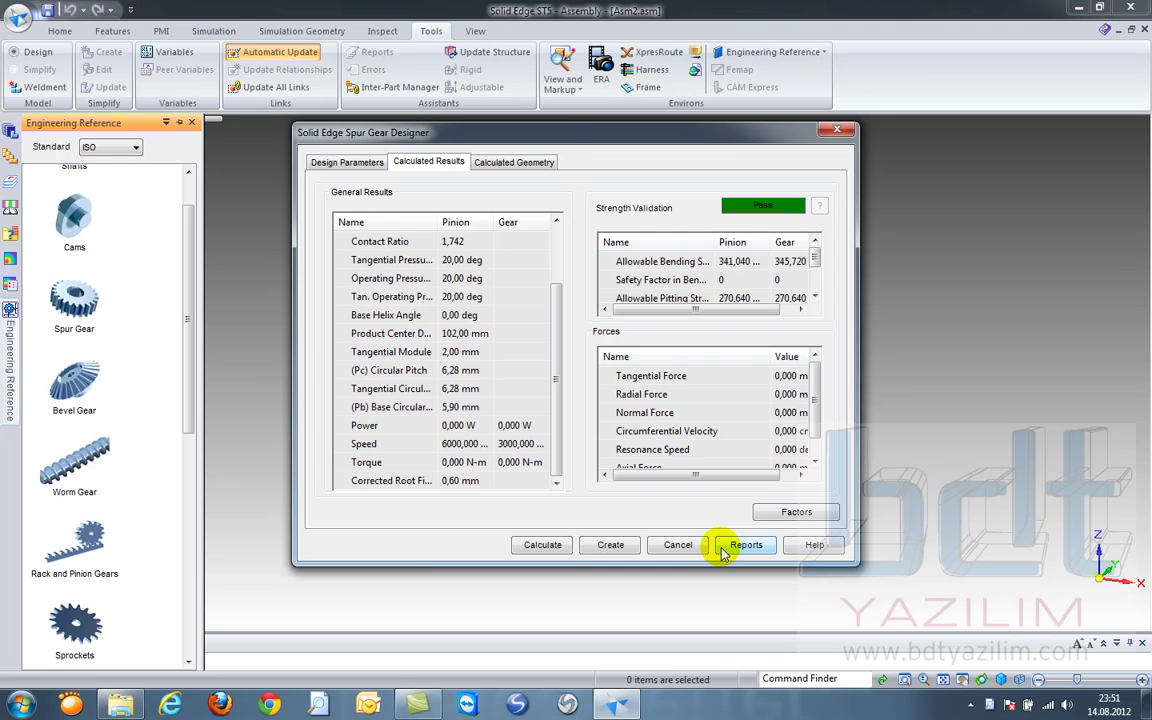
Save the calculation report as the text file Spur Gear on the desktop (Masaüstü).
click(745, 546)
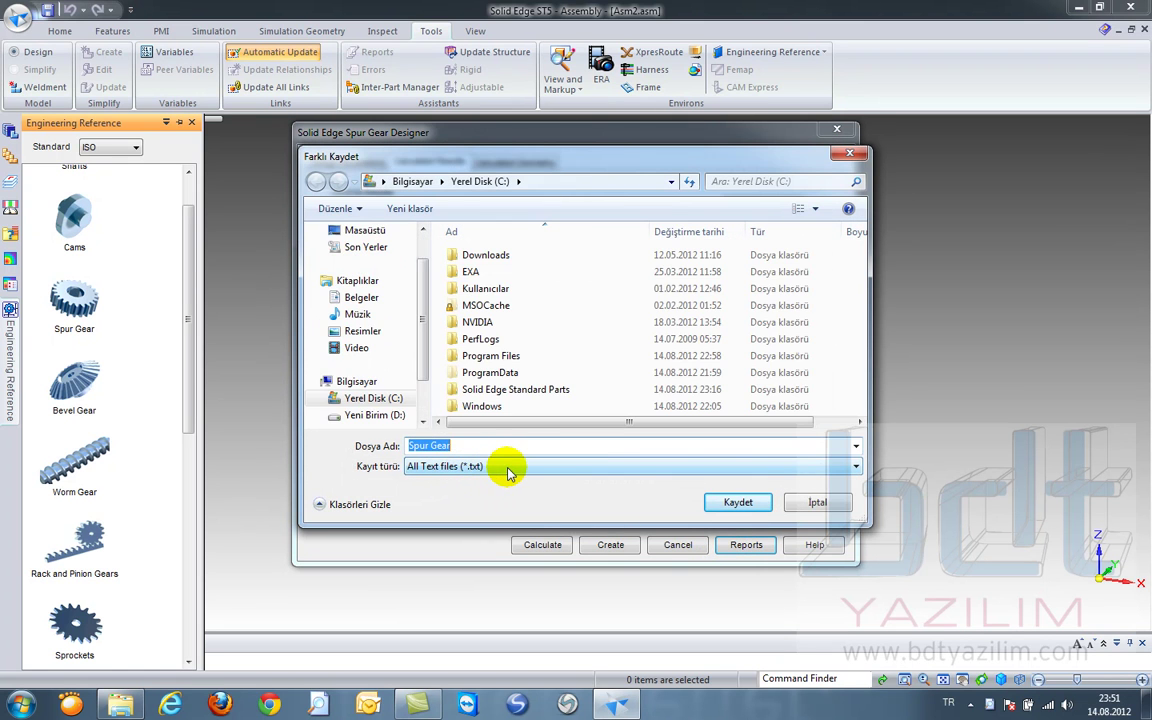
click(360, 297)
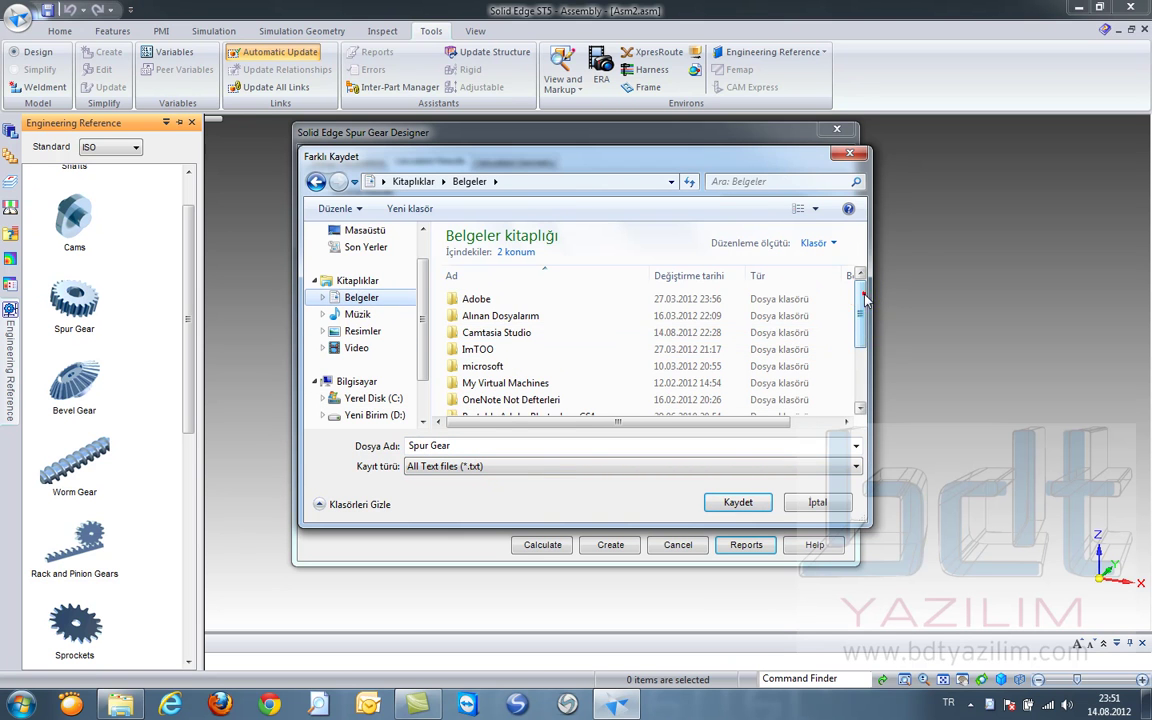
drag(862, 293, 850, 410)
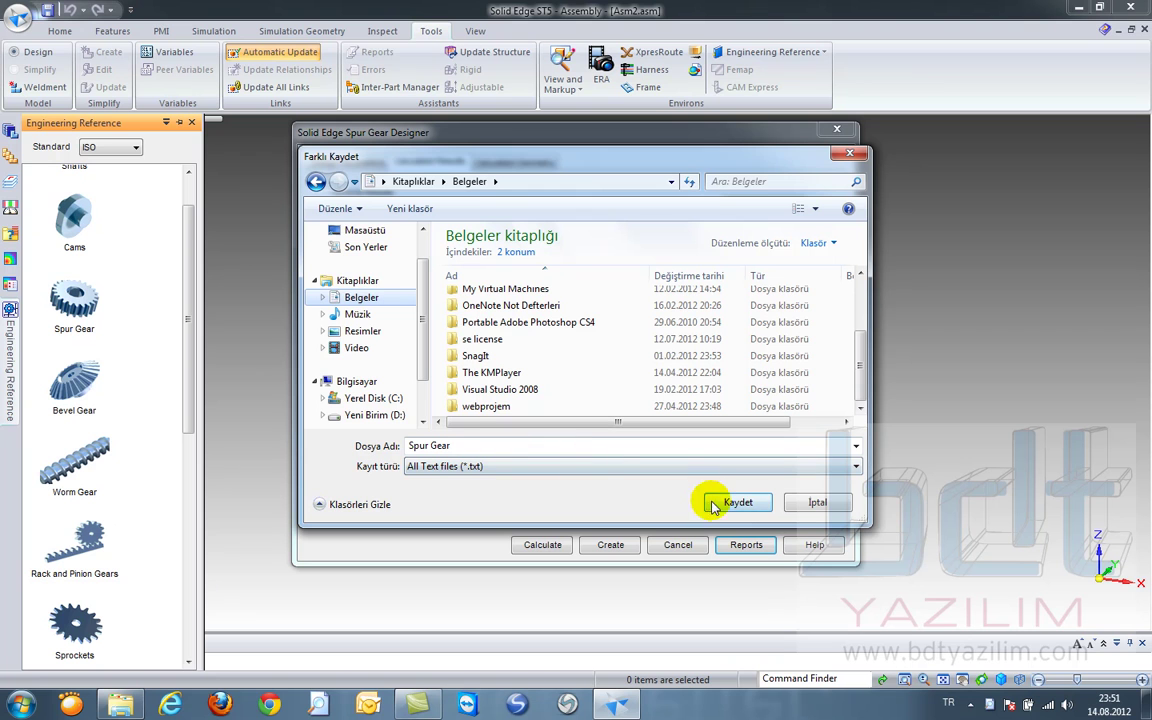
click(358, 230)
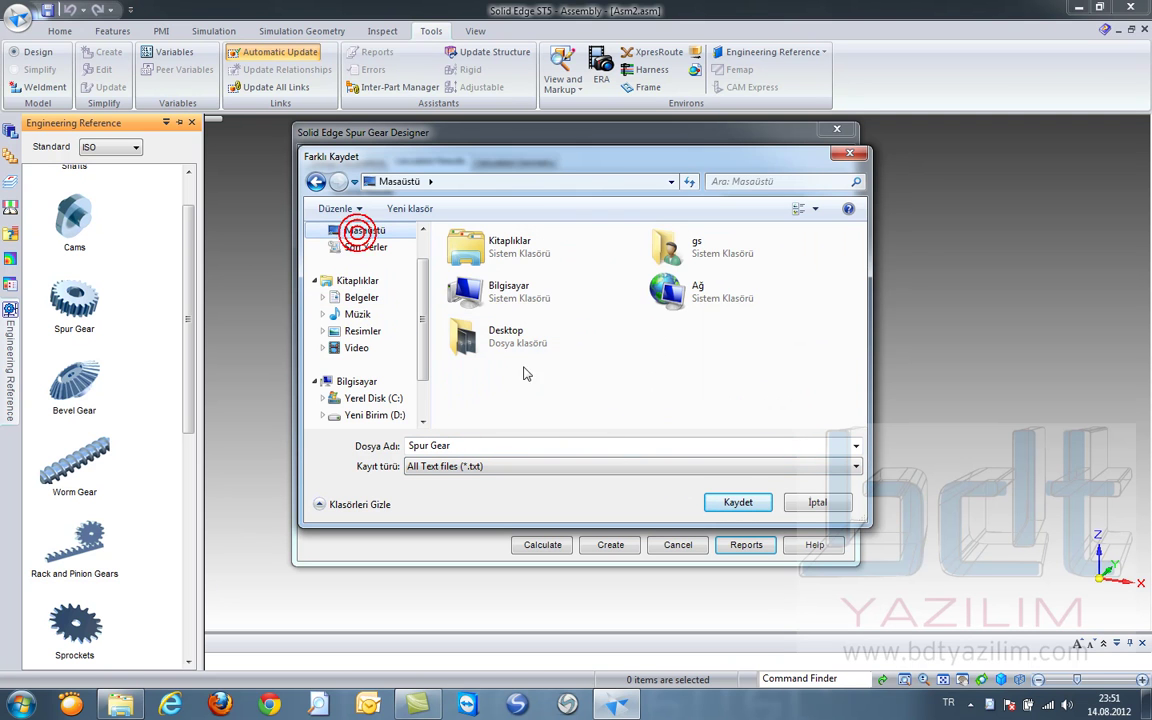
click(738, 502)
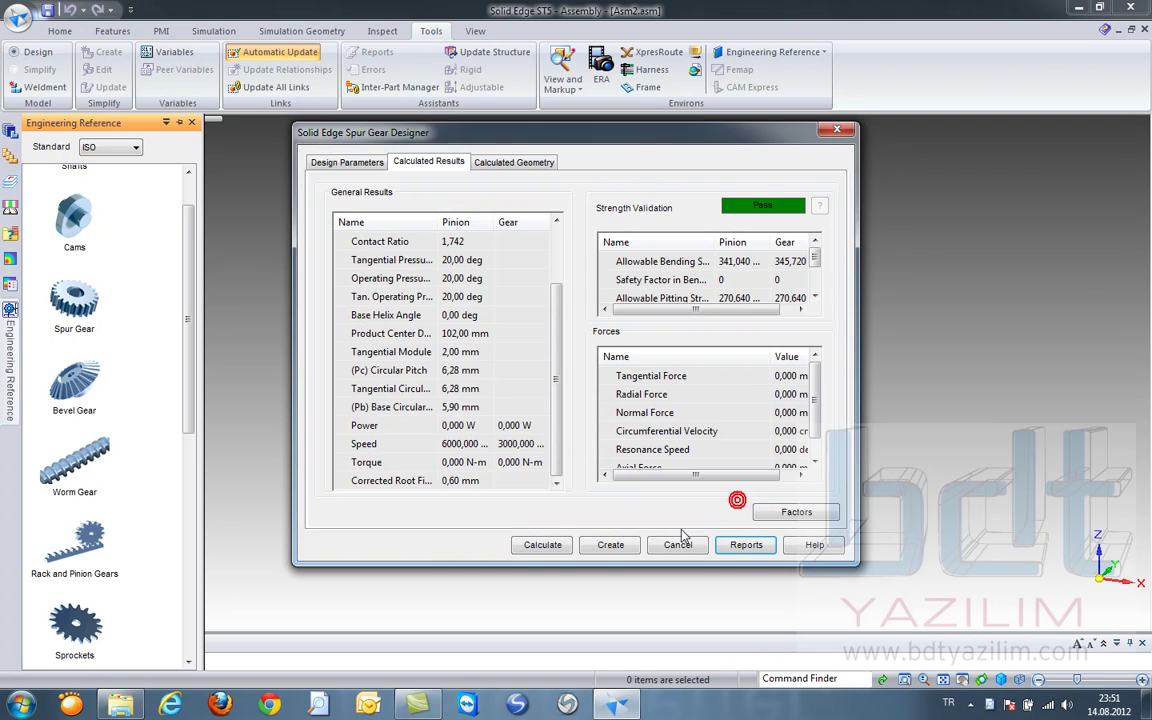
Create the gear pair from the calculated results and save the pinion part as Part3 in the Belgelerim folder.
click(611, 547)
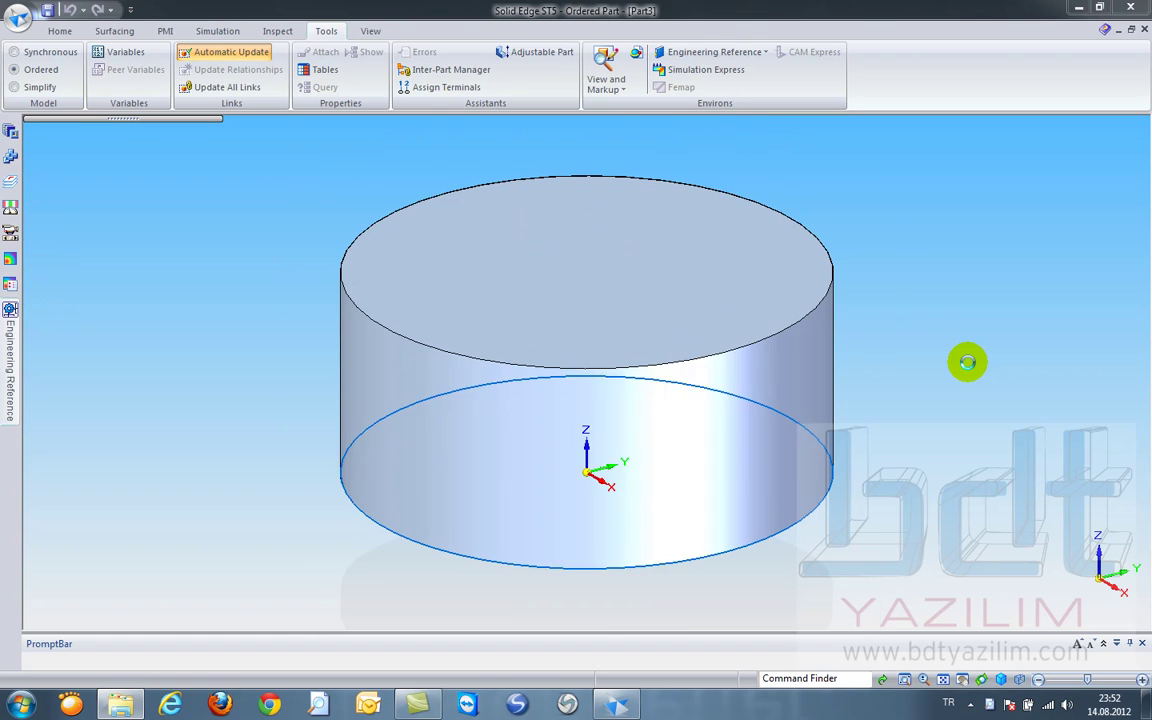
key(ctrl+s)
click(607, 347)
click(722, 414)
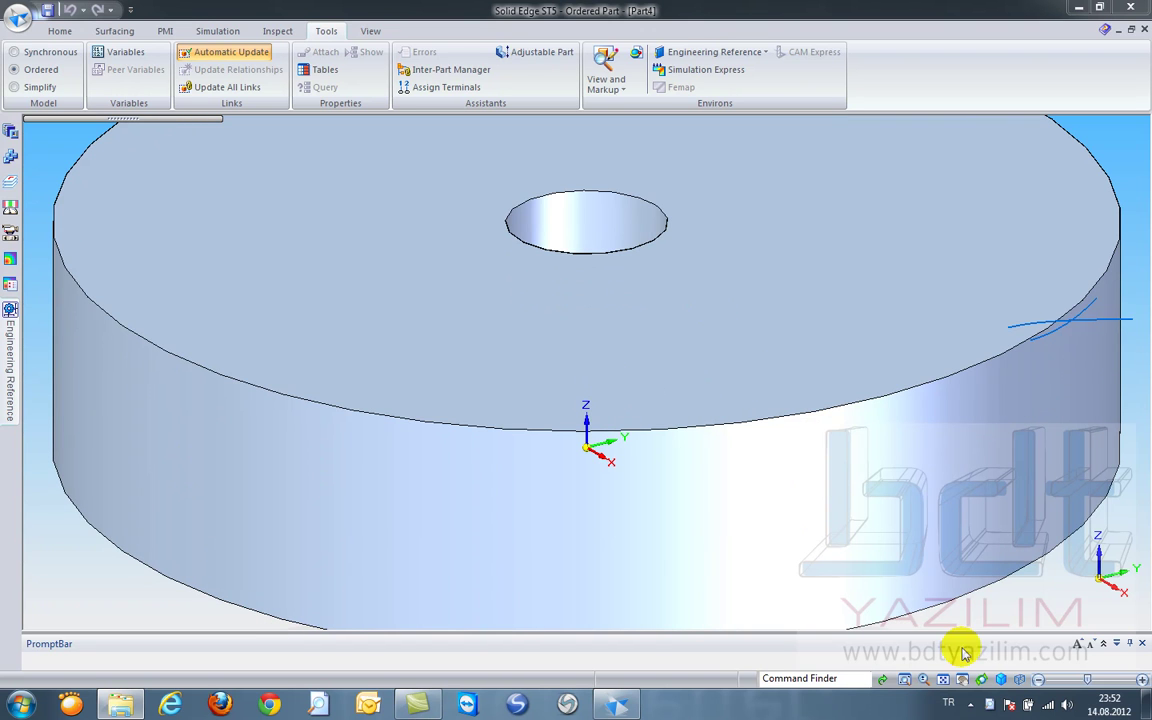
Save the larger gear part as Part4.par in the Belgelerim folder.
click(1045, 600)
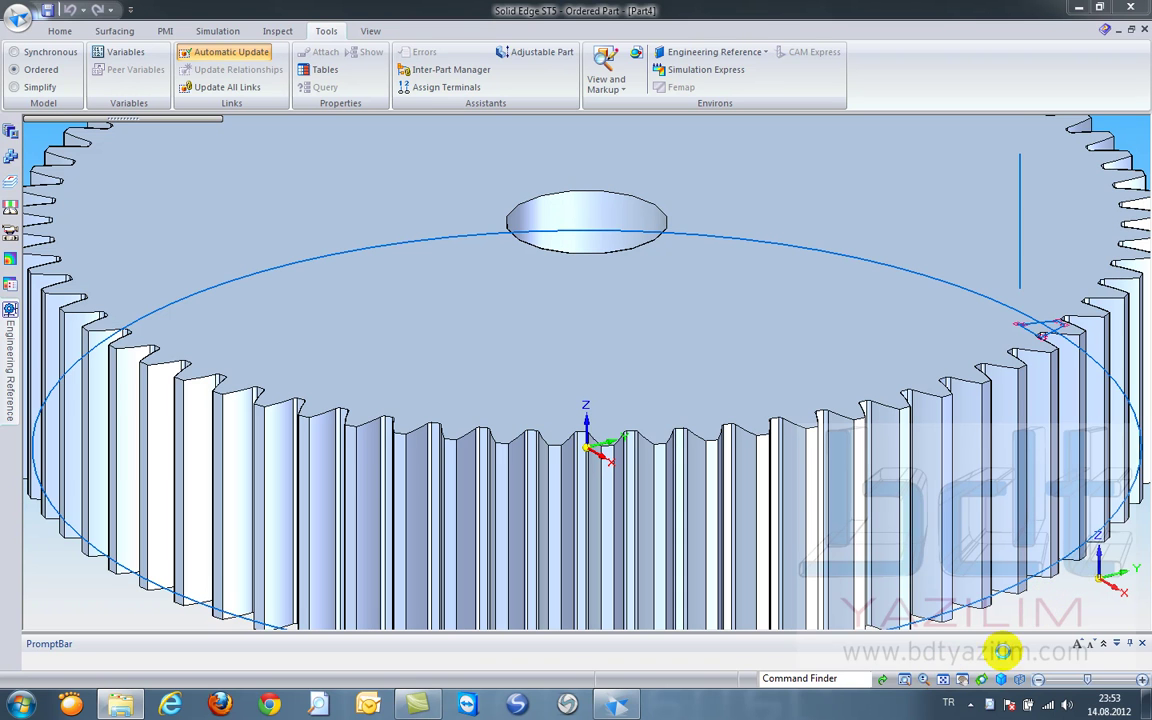
key(Escape)
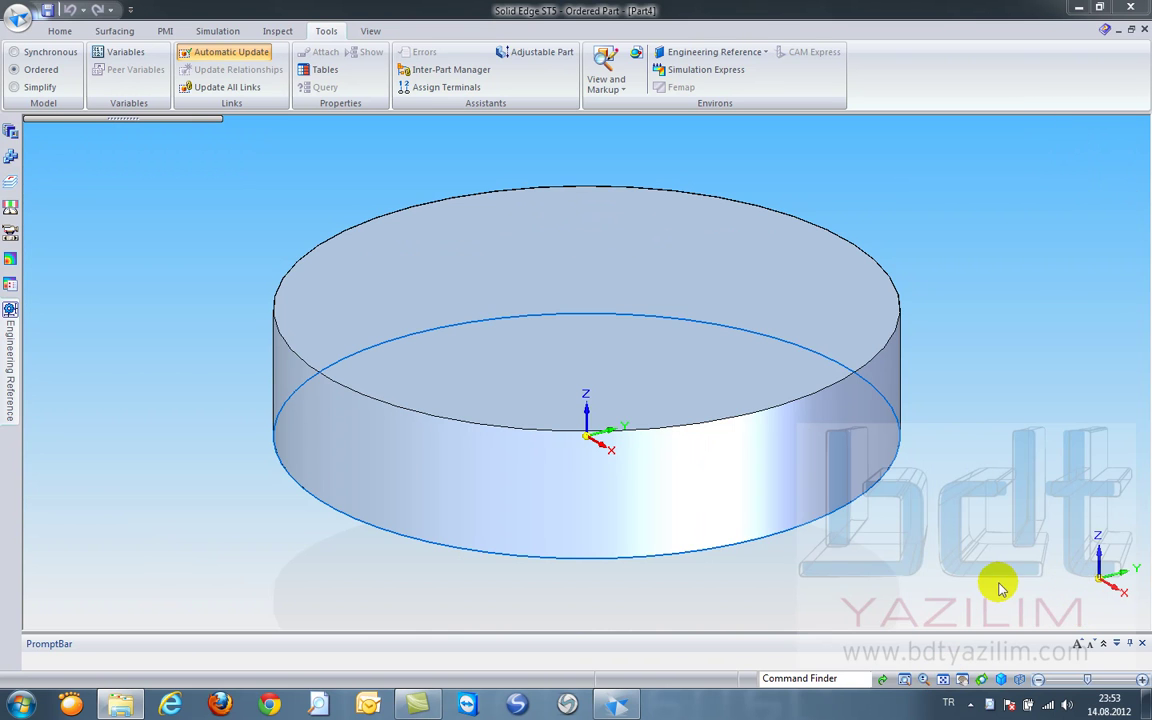
key(ctrl+s)
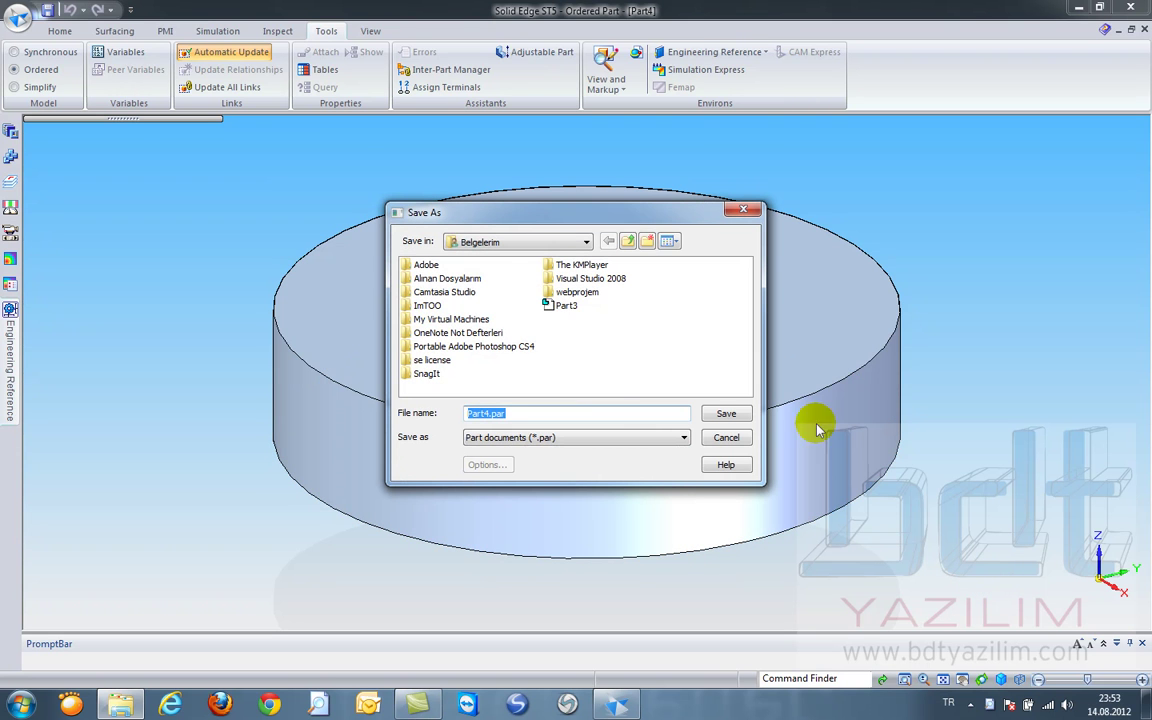
click(614, 372)
click(725, 412)
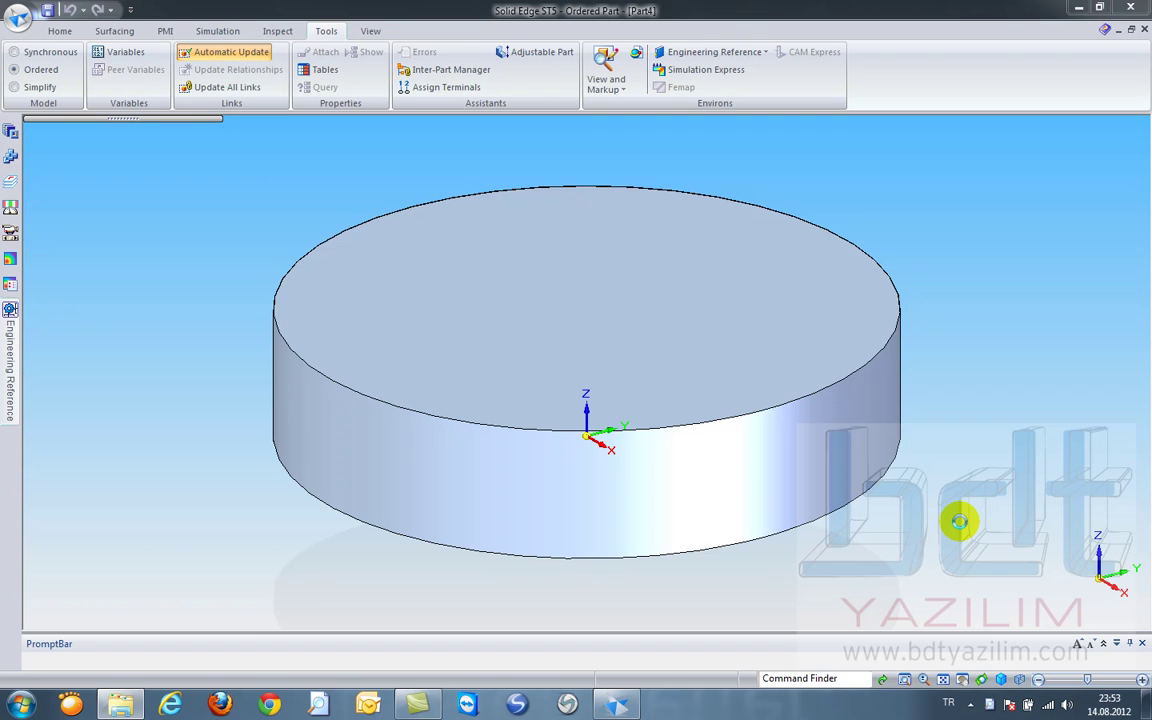
key(ctrl+F4)
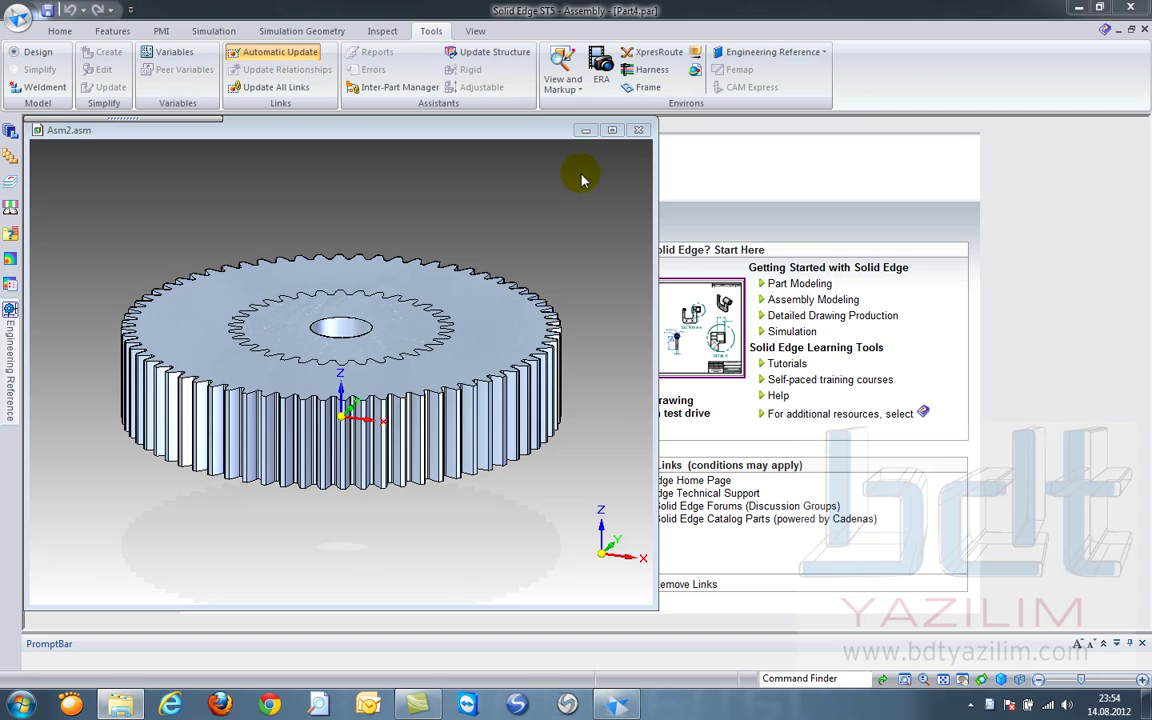
Maximize the assembly window and define a rotation motor on the small pinion about its central axis.
click(611, 131)
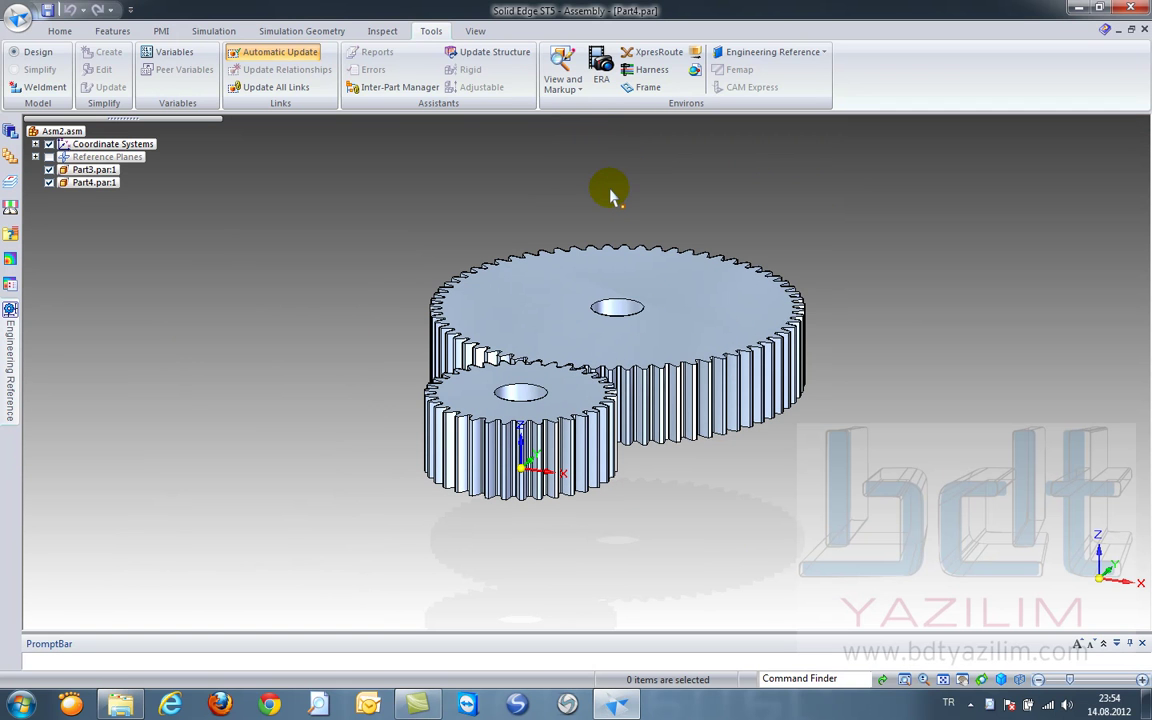
click(59, 30)
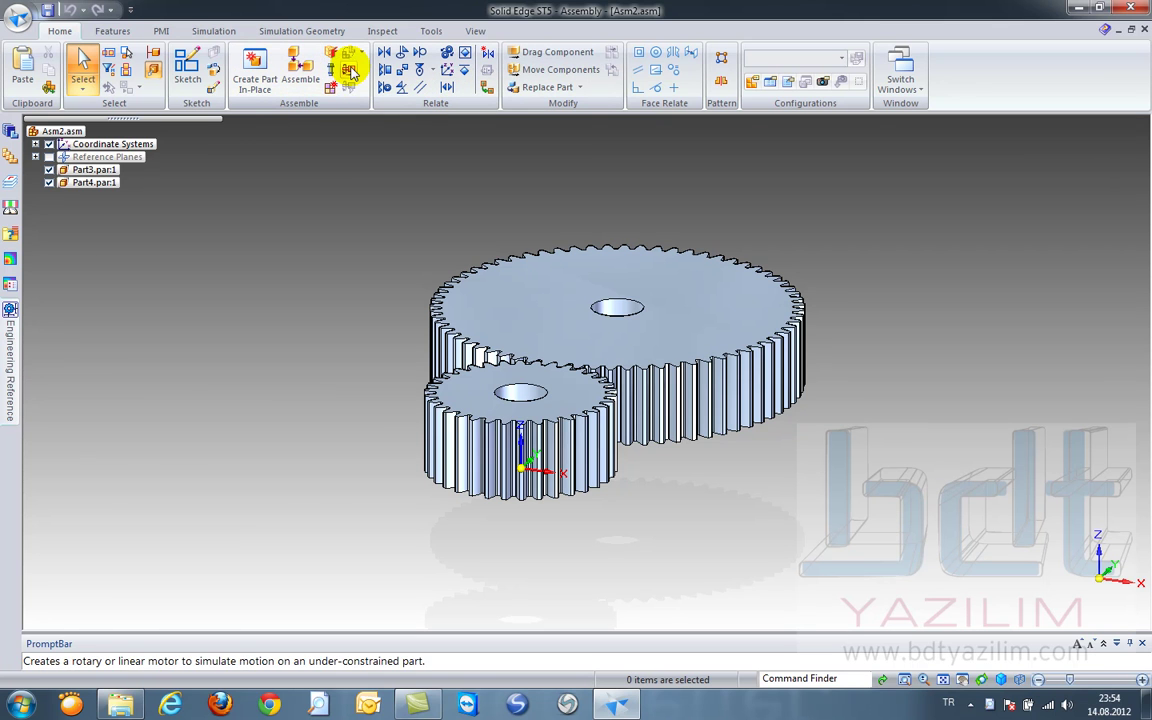
click(527, 395)
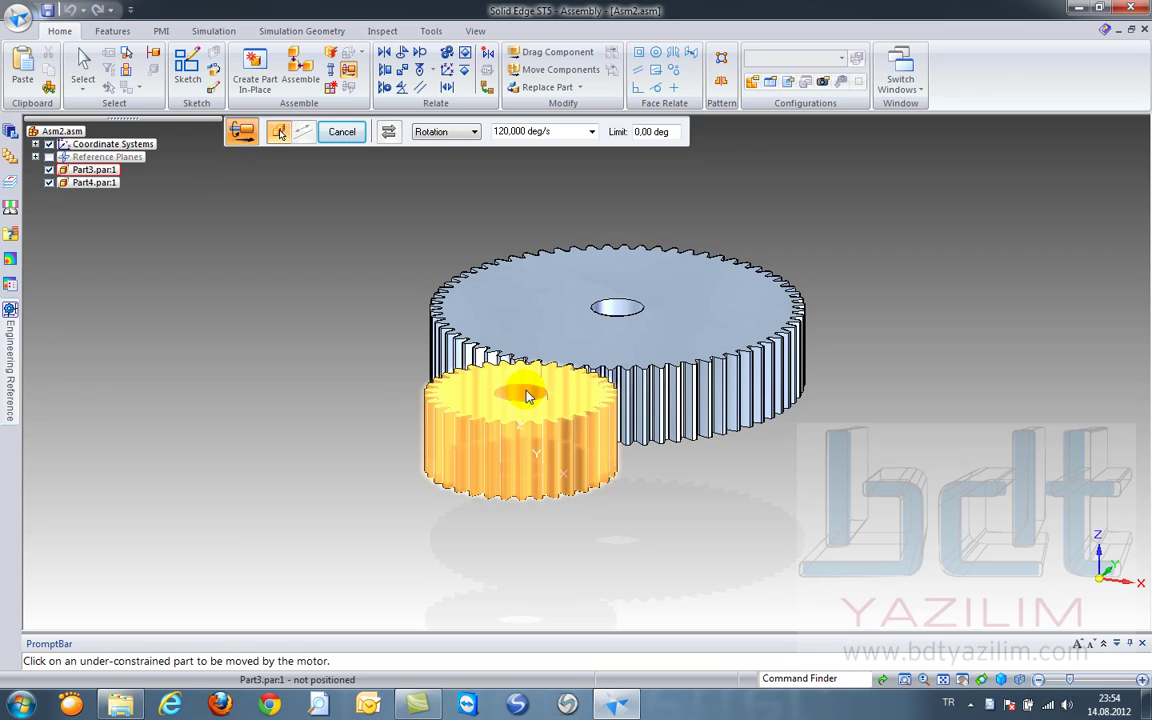
click(512, 397)
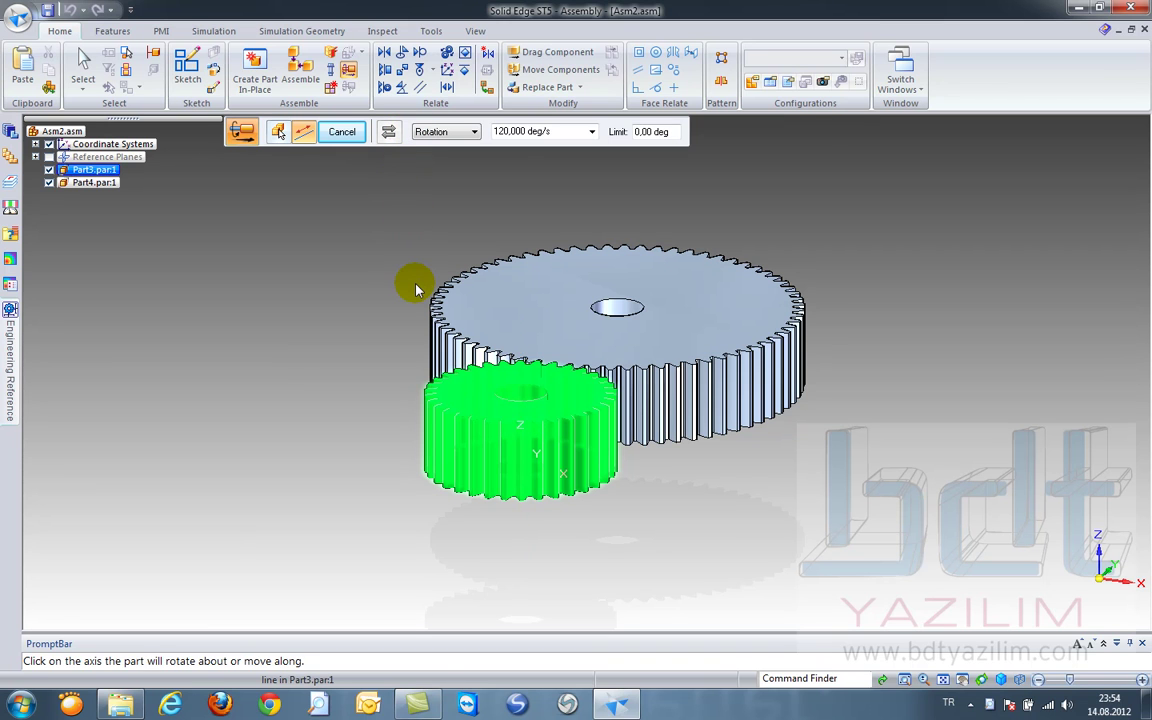
click(525, 370)
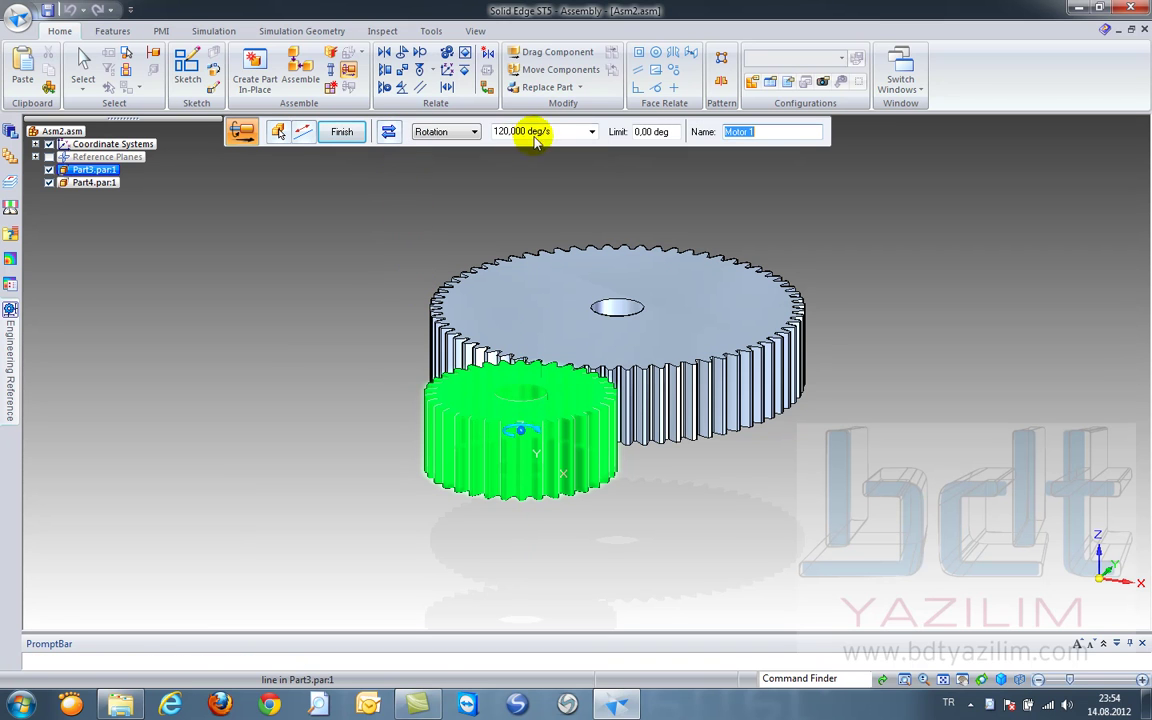